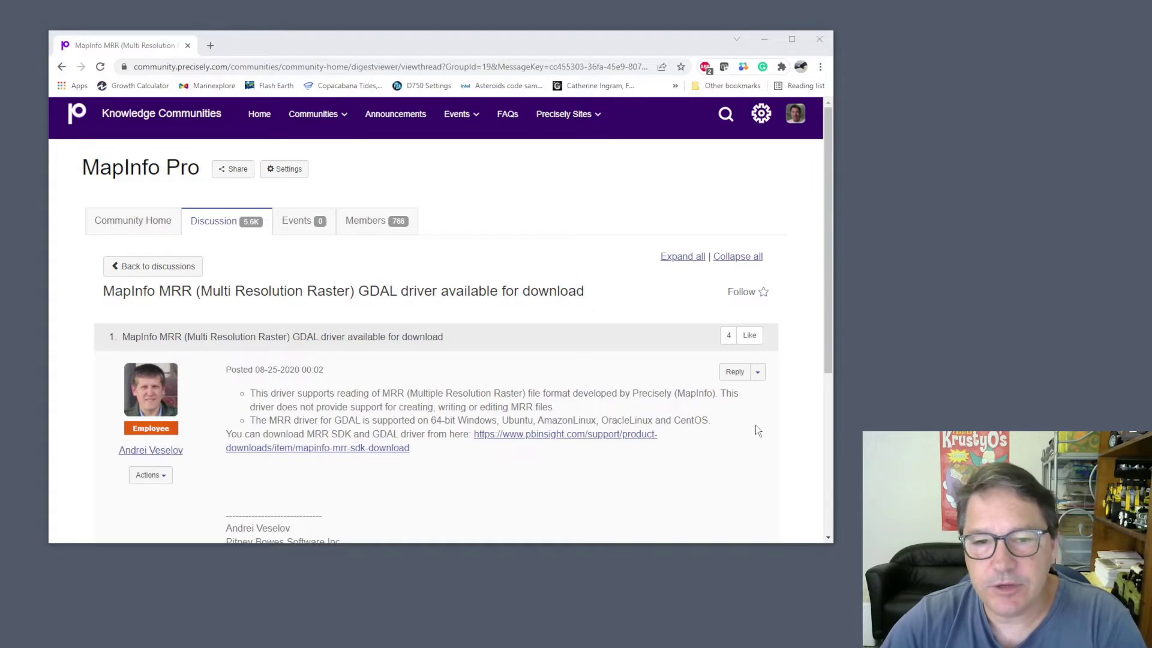
- Follow the forum post's pbinsight driver link so Precisely Support opens in a new tab
click(564, 435)
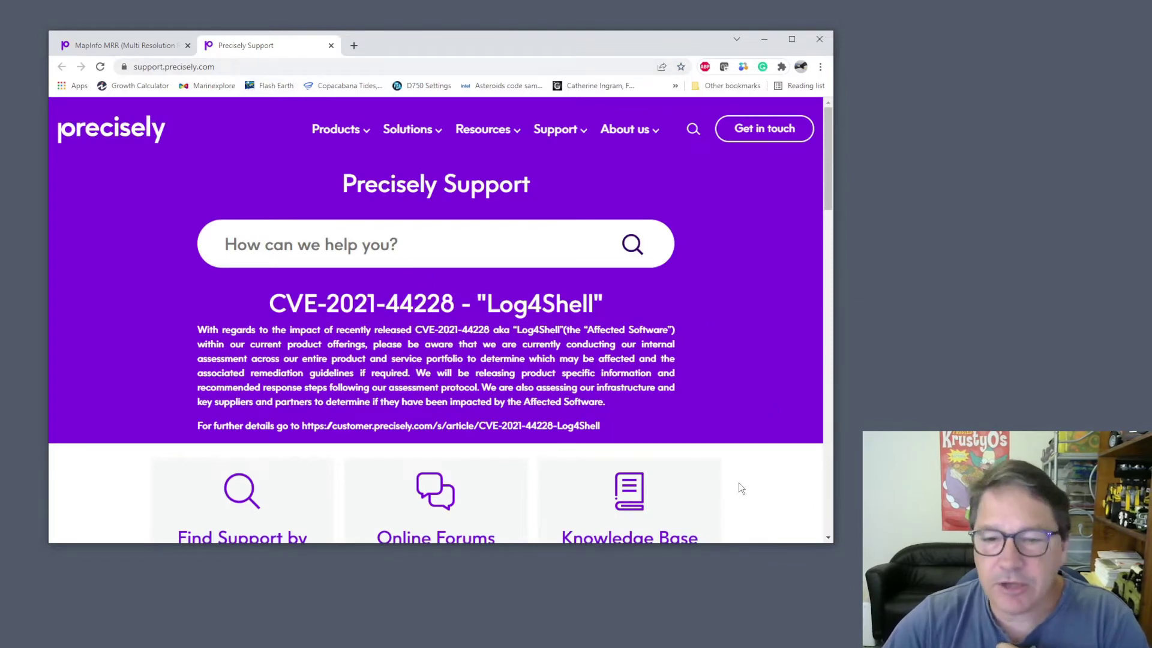
- Search 'gdal mrr', open the MRR SDK and GDAL Driver page's Download Links, and show C:\MIRasterGDAL
click(354, 47)
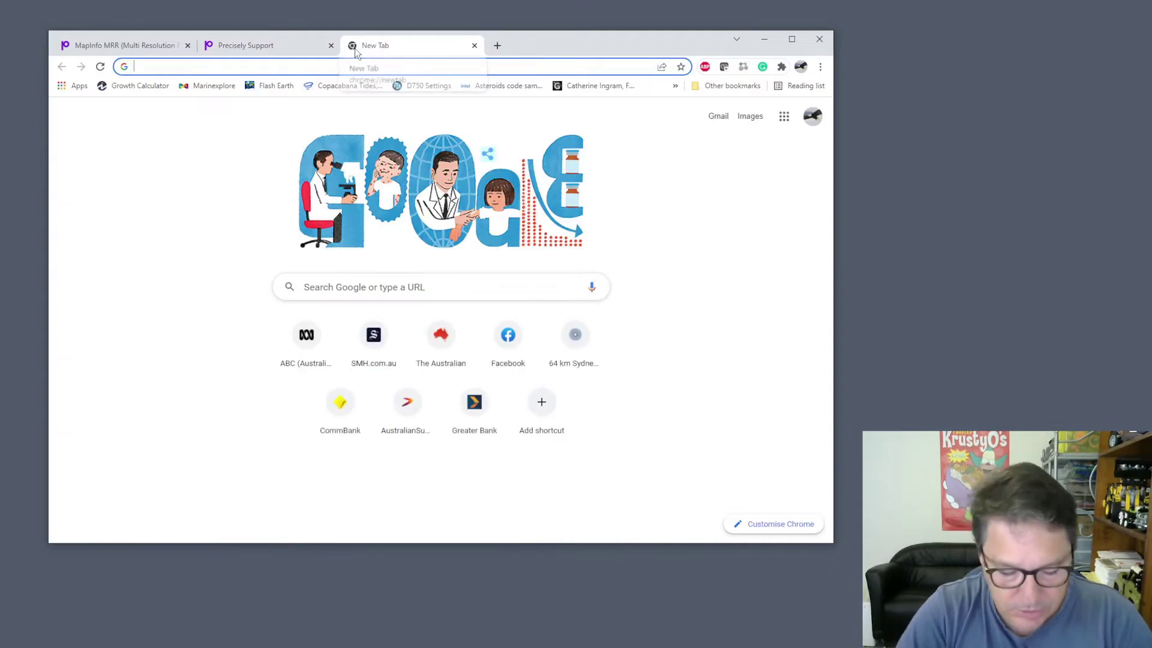
text(gdal mrr)
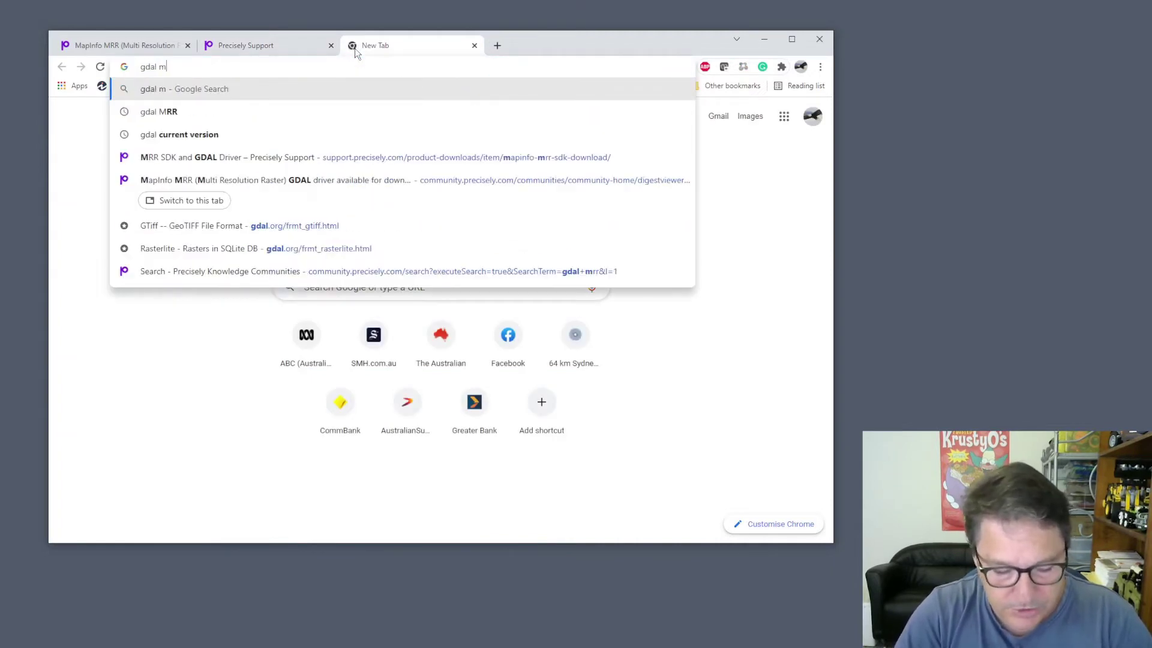
click(405, 137)
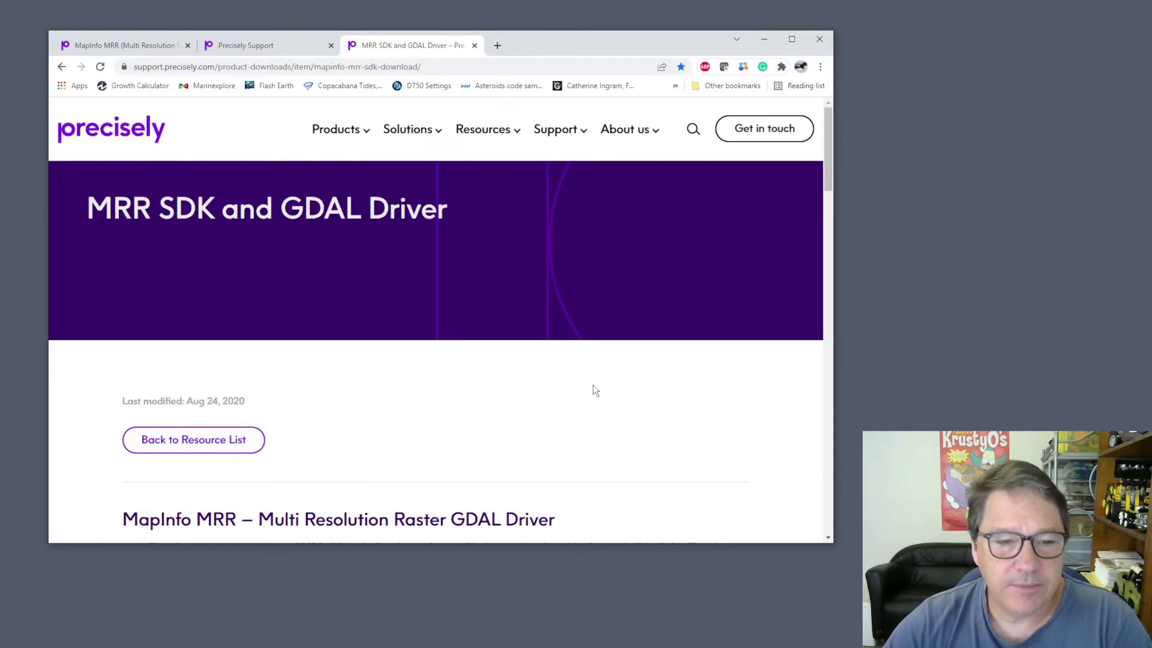
scroll(592, 386, down, 3)
scroll(594, 390, down, 2)
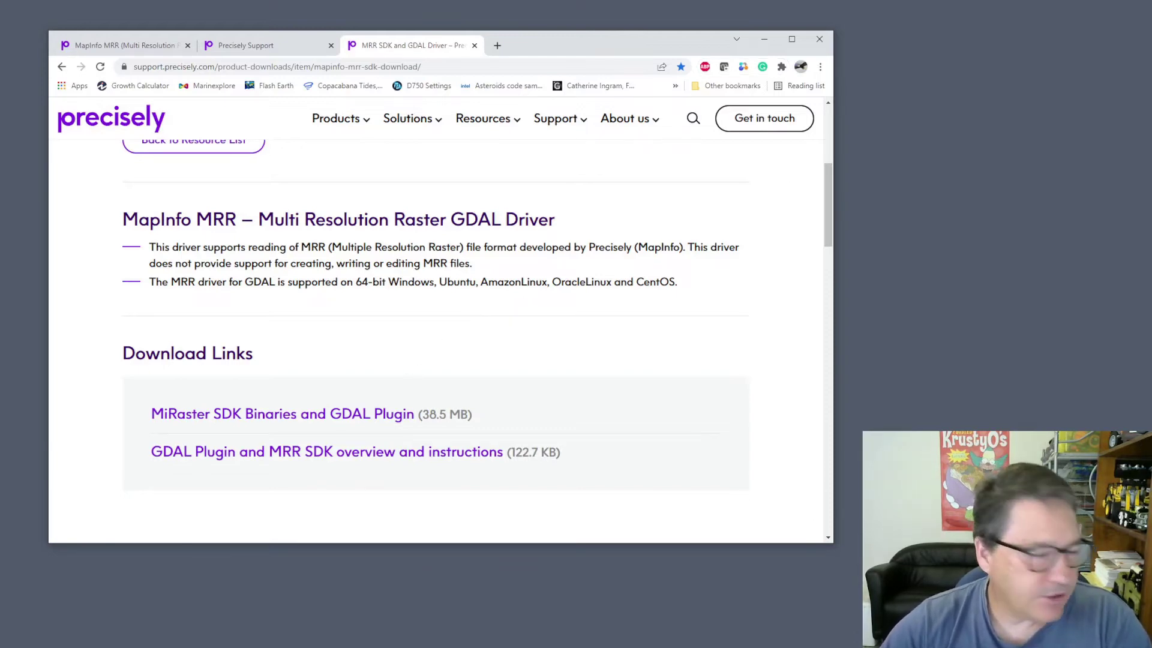
drag(505, 645, 548, 70)
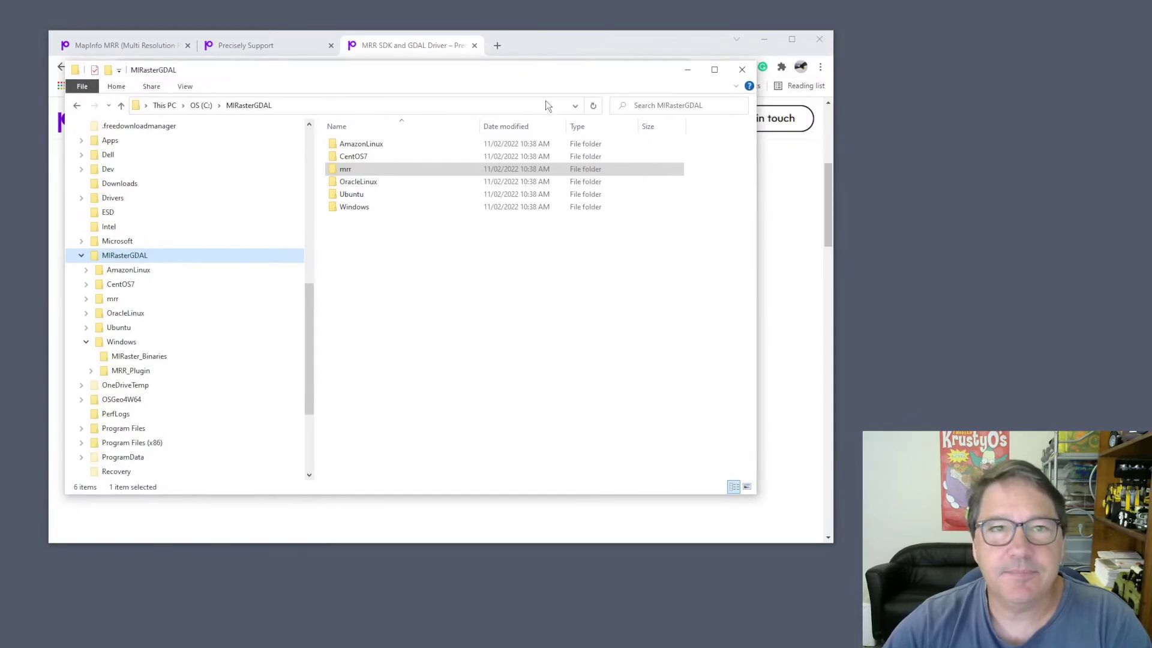
- Inspect MIRasterAPIRT.dll and MIRasterUtilityRT.dll in MIRasterGDAL\Windows\MIRaster_Binaries
click(764, 39)
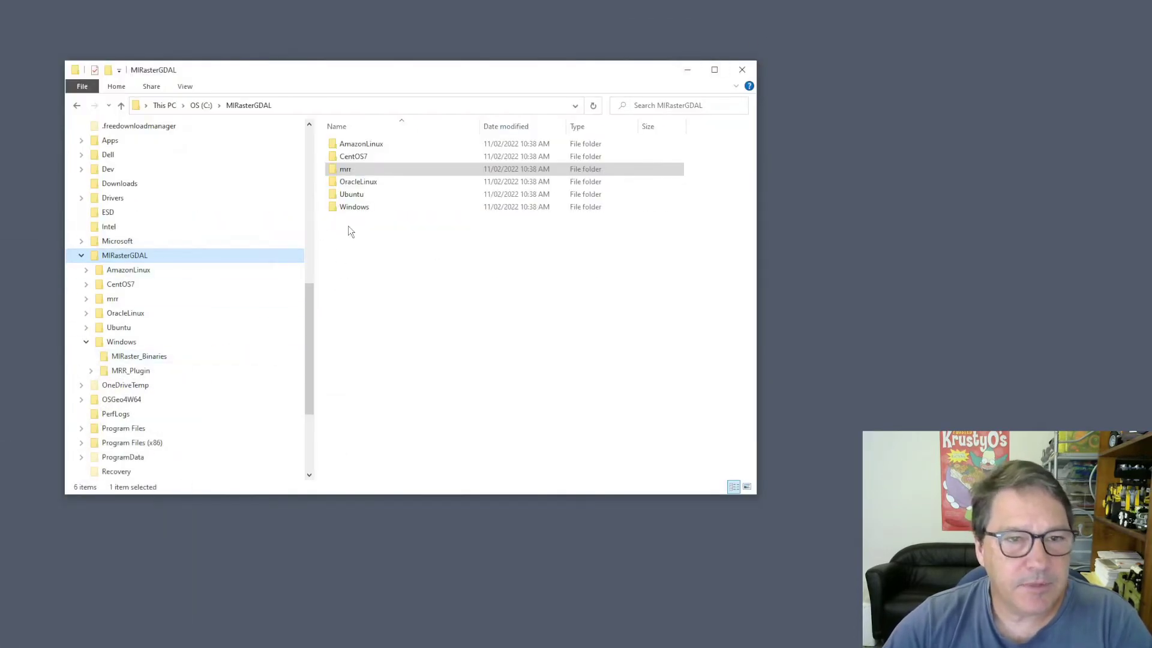
click(358, 206)
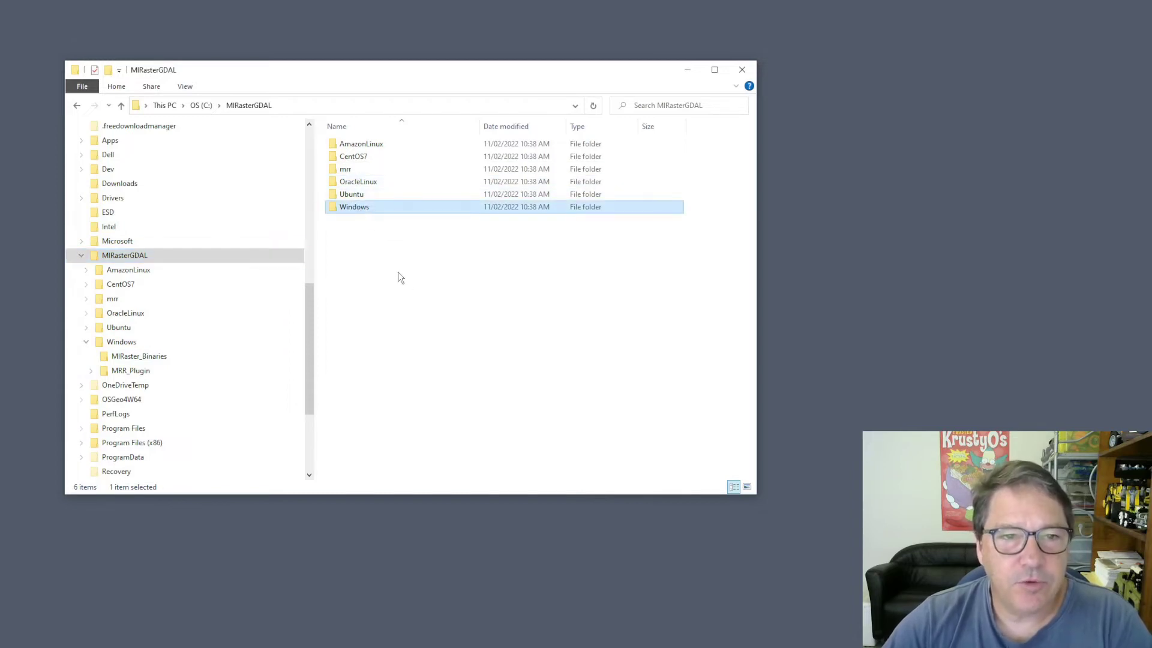
double_click(379, 207)
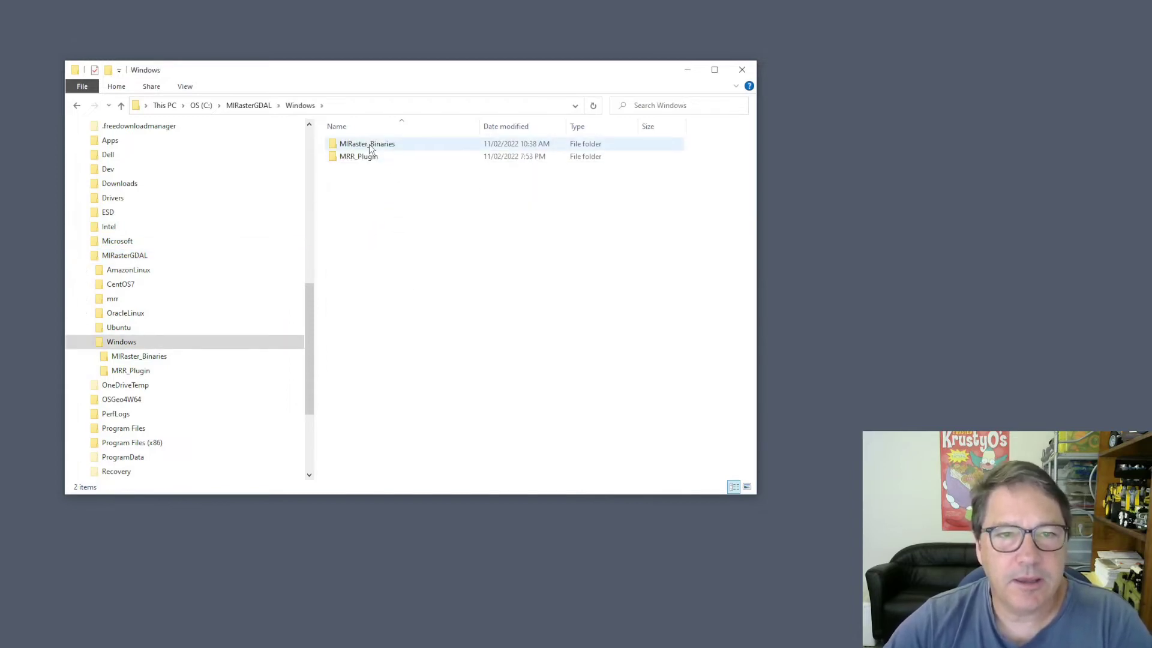
double_click(371, 148)
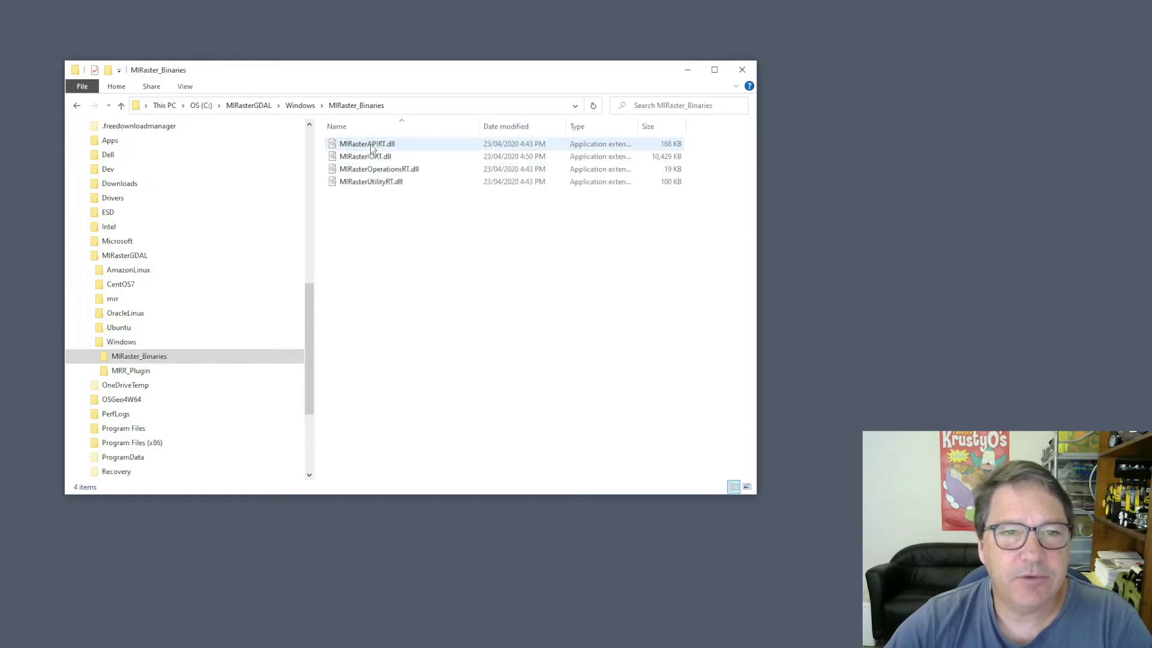
click(367, 147)
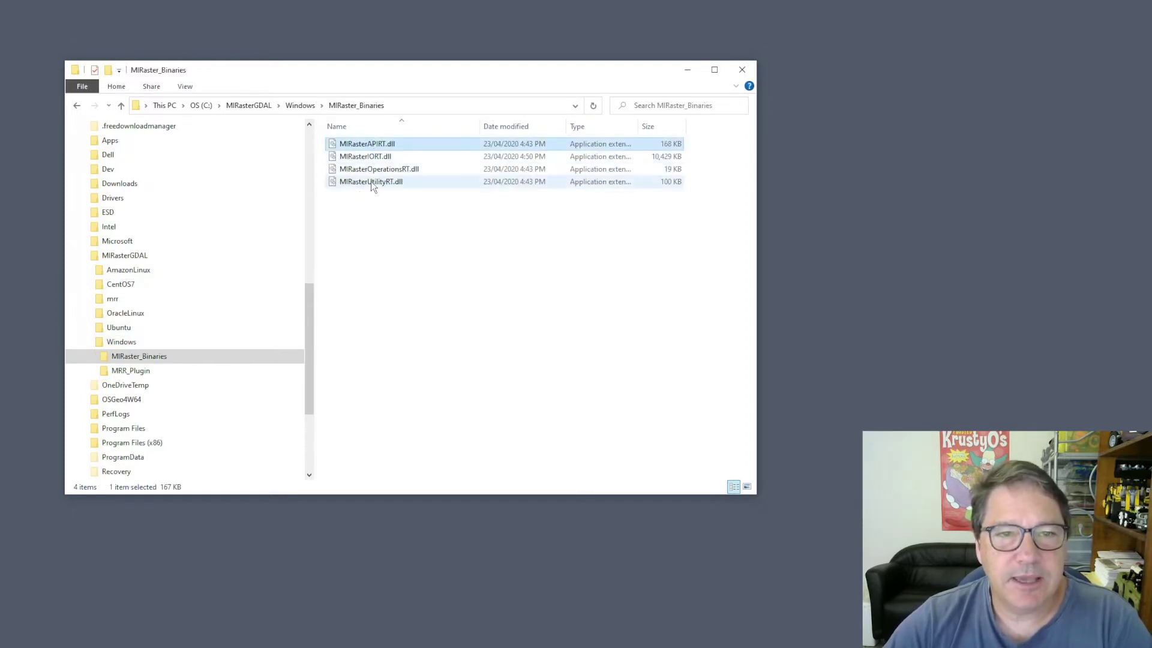
click(370, 182)
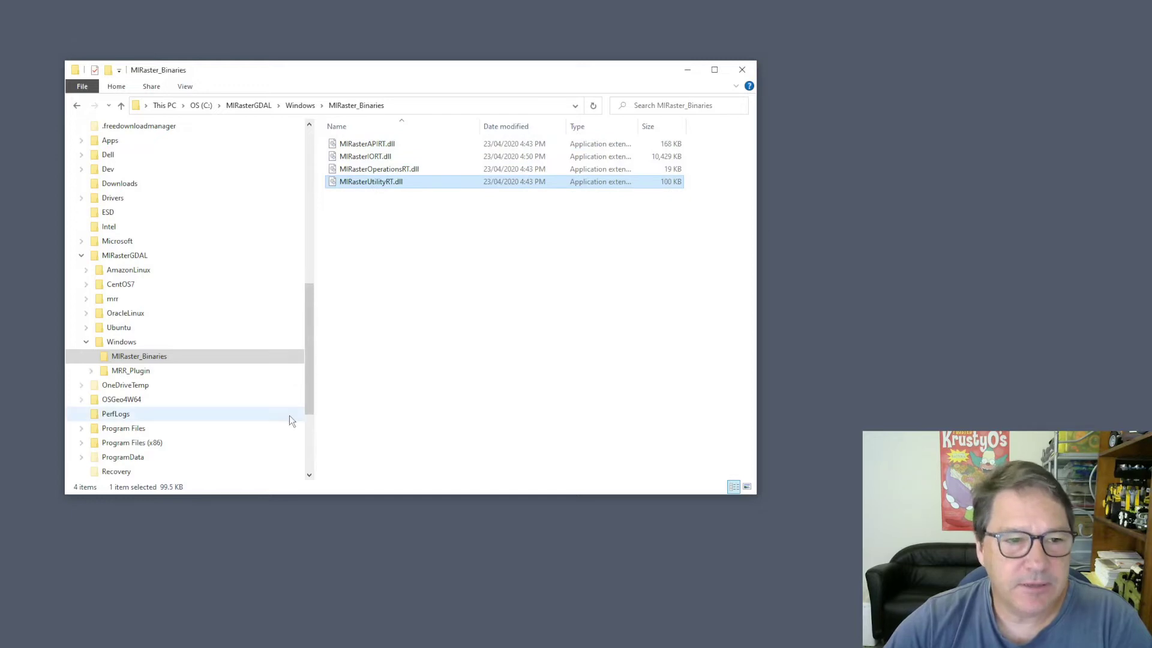
- Locate gdal_MRR.dll in the MRR_Plugin 3.0.x folder, then collapse the MIRasterGDAL tree
click(131, 371)
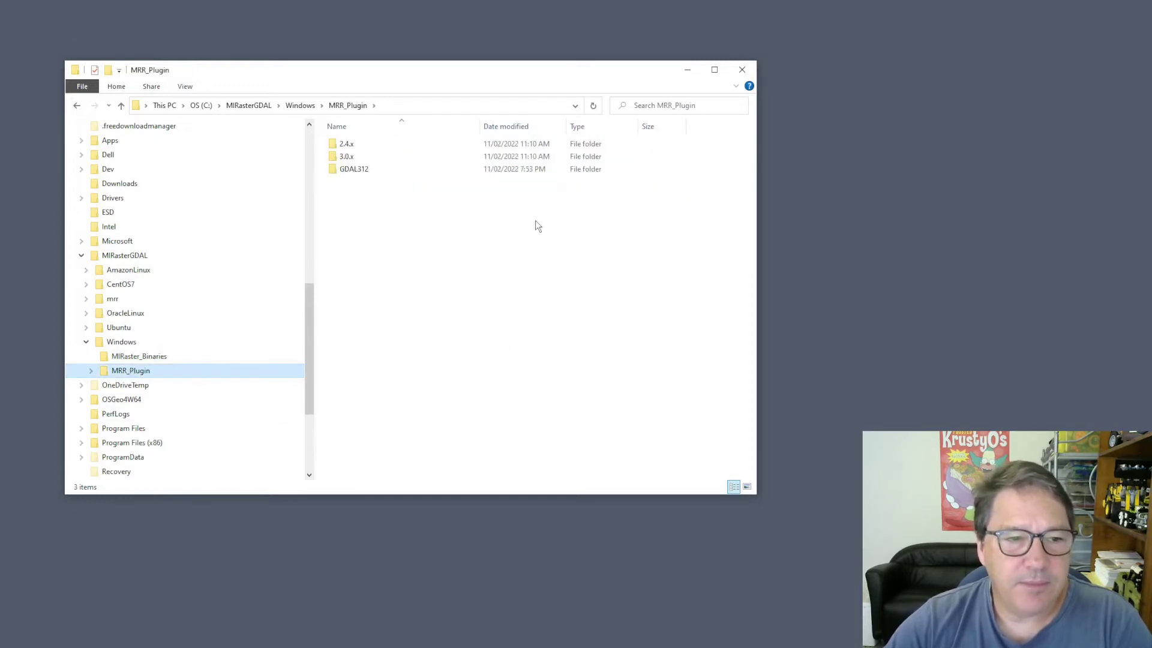
double_click(359, 157)
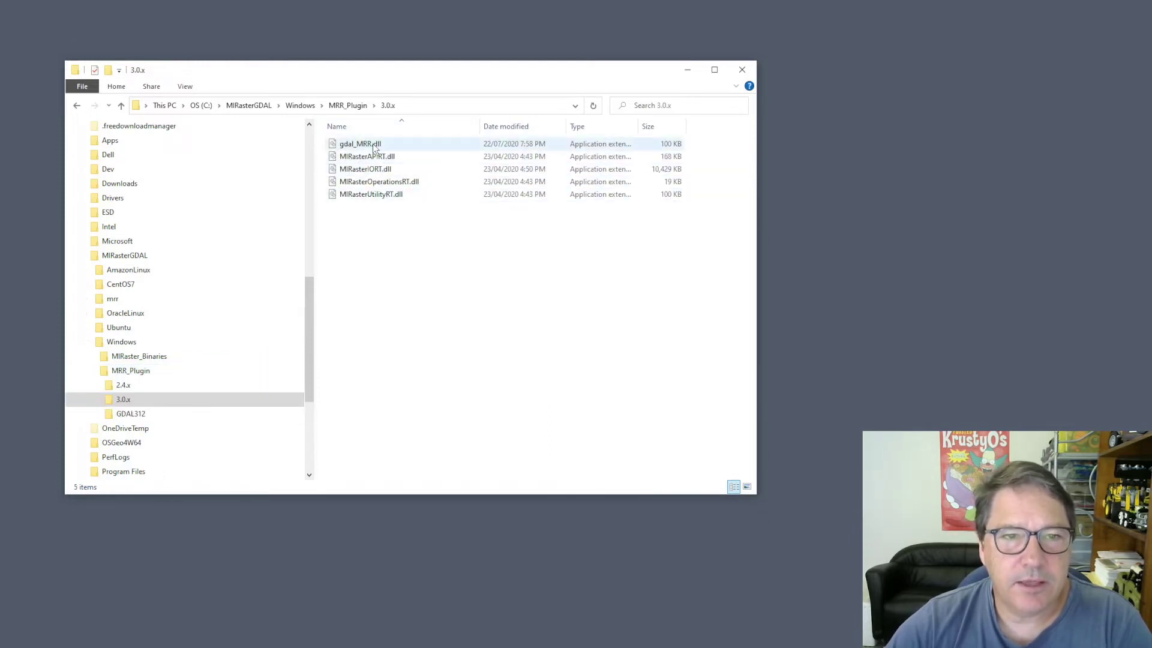
click(408, 144)
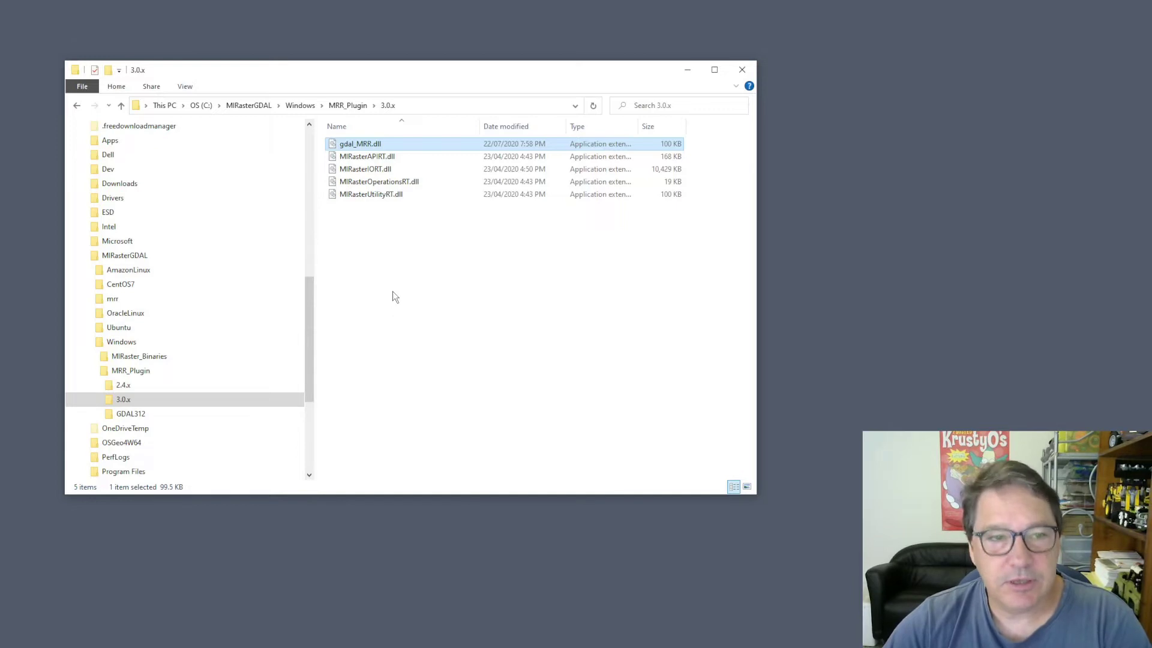
click(83, 257)
- Confirm gdal_MRR.dll is present in C:\OSGeo4W64\bin\gdalplugins, then return to the bin folder
click(121, 285)
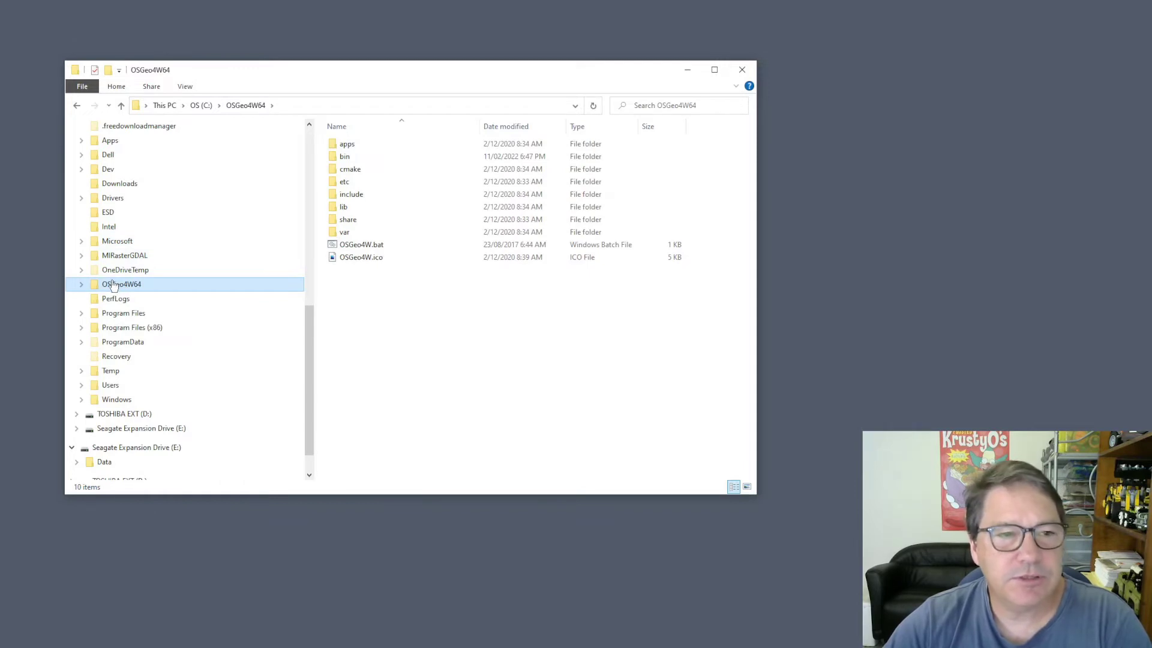
click(363, 155)
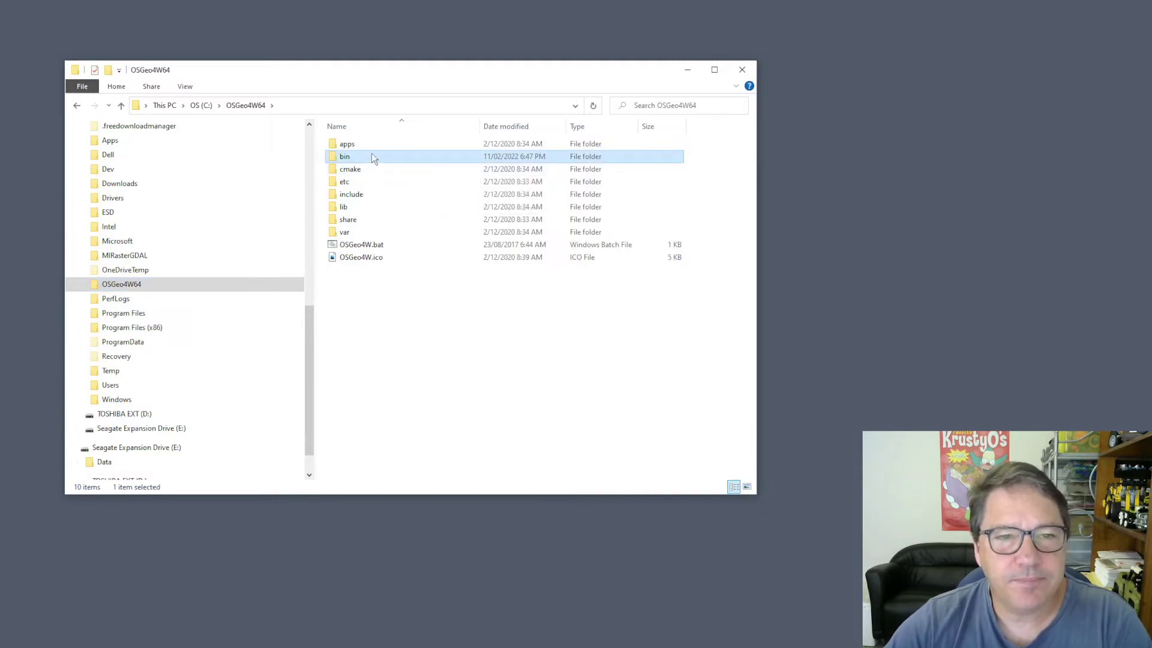
double_click(372, 154)
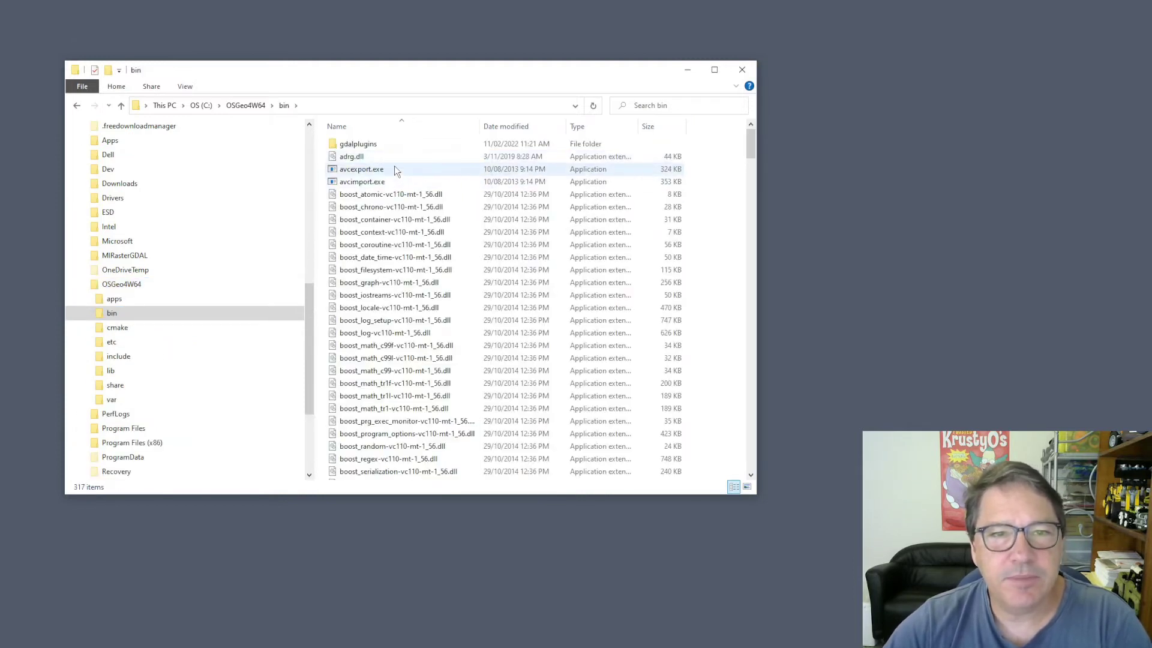
mouse_move(359, 147)
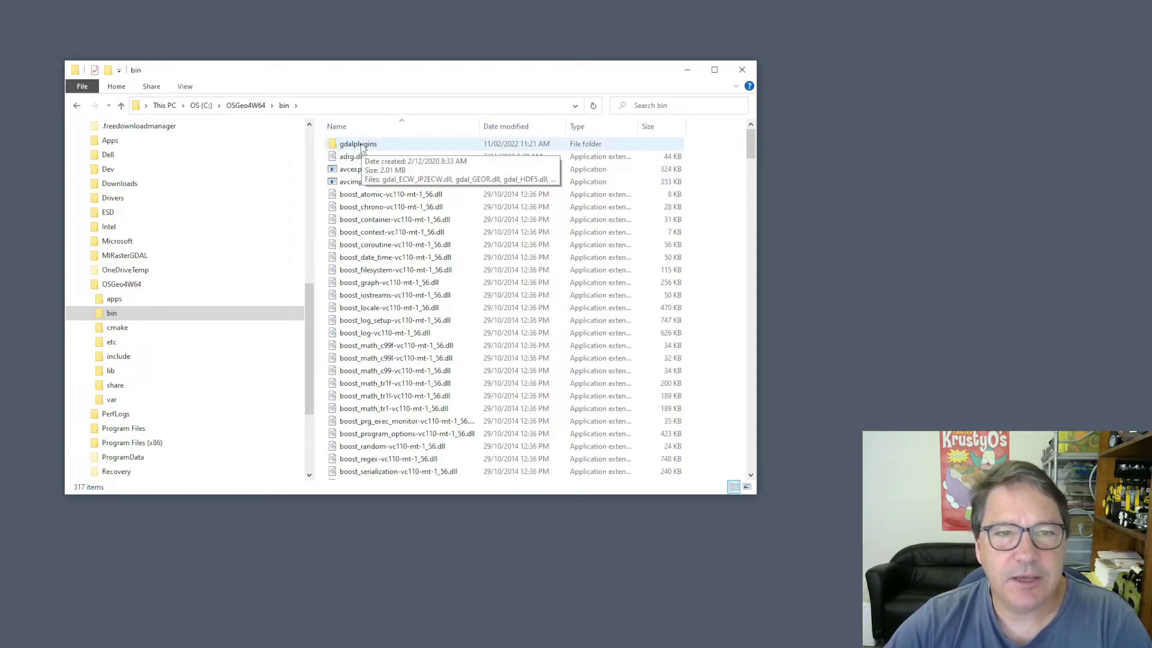
click(367, 148)
double_click(366, 148)
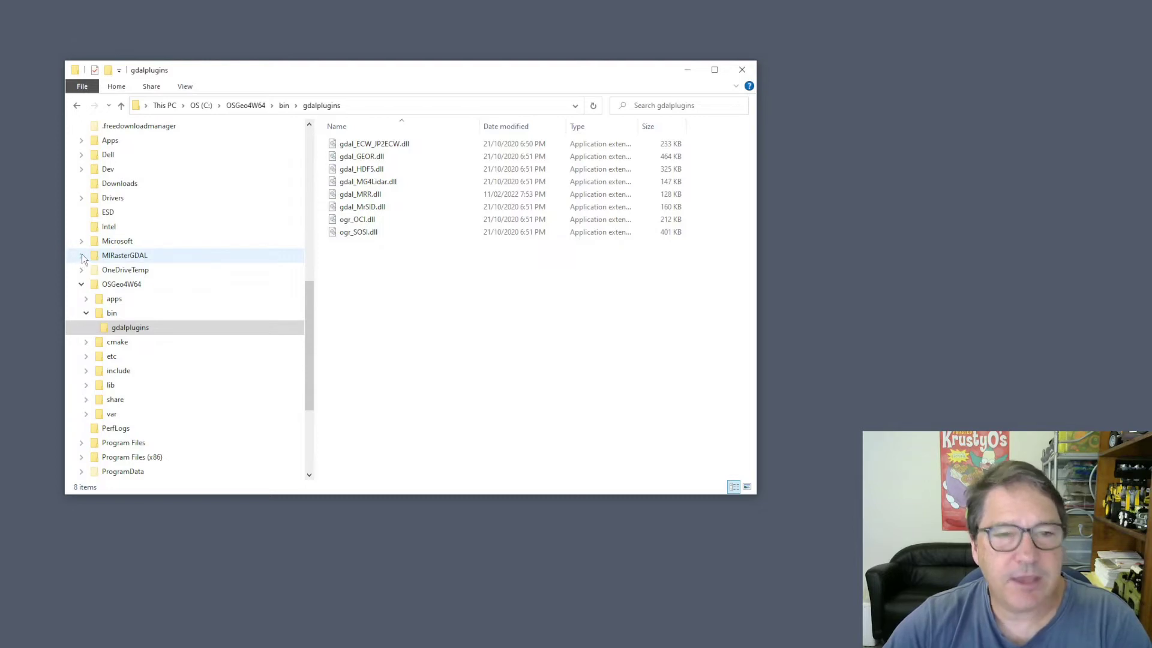
click(347, 195)
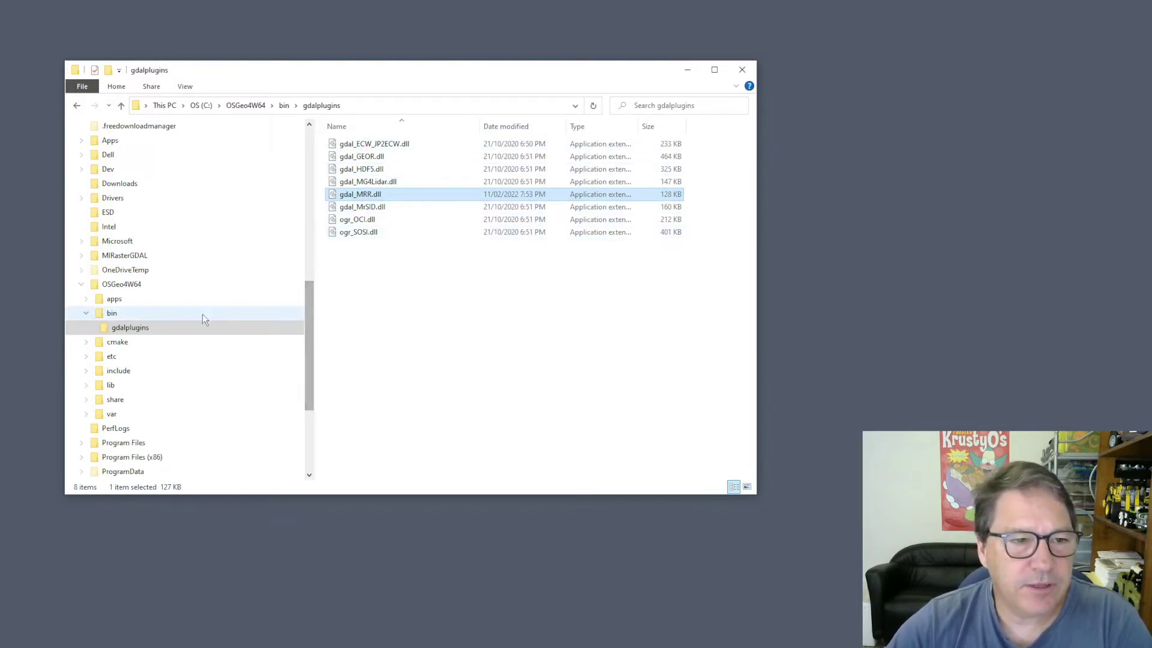
click(111, 314)
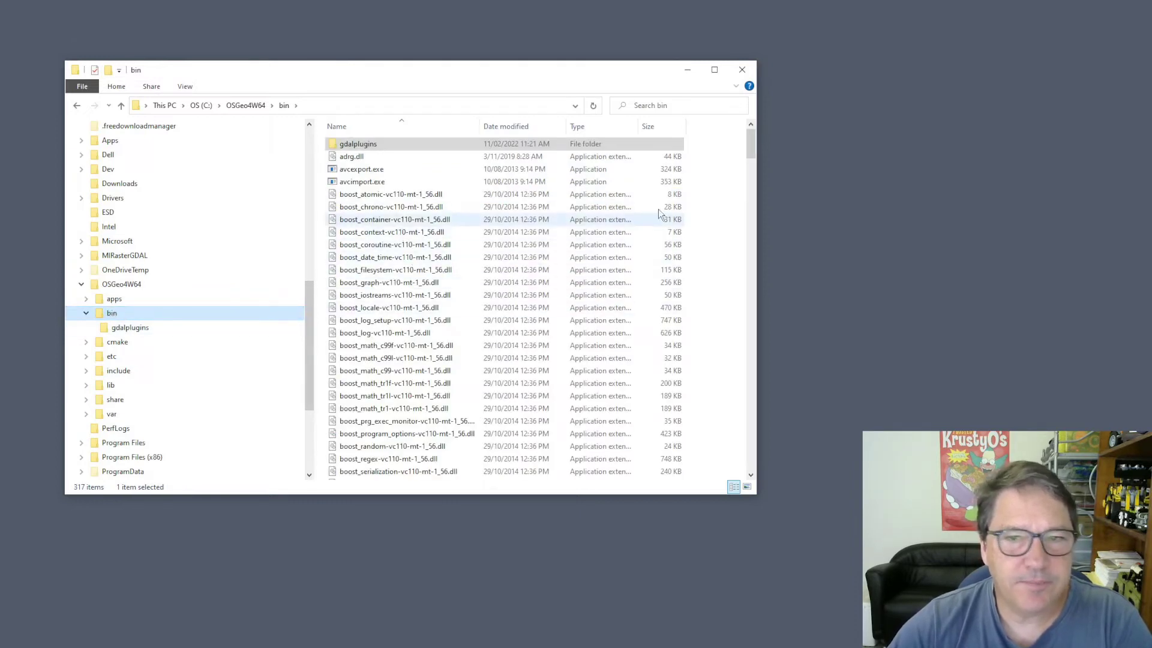
- Select the four MIRaster DLLs and verify MIRasterAPIRT.dll and MIRasterUtilityRT.dll already exist in OSGeo4W64 bin
click(124, 256)
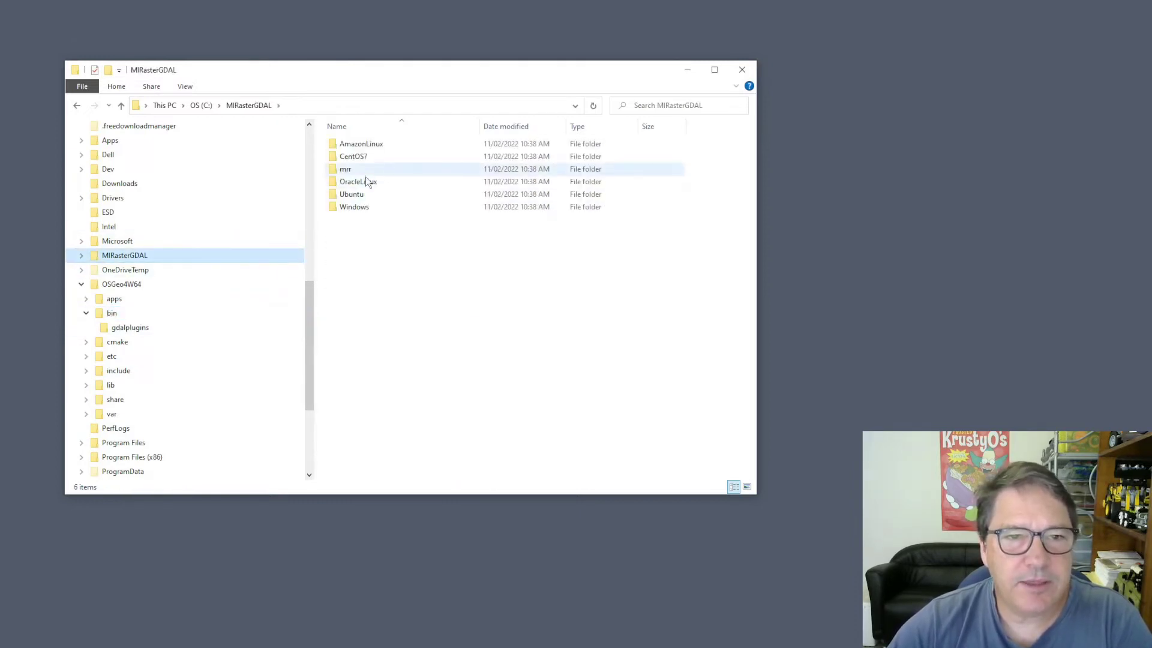
double_click(356, 207)
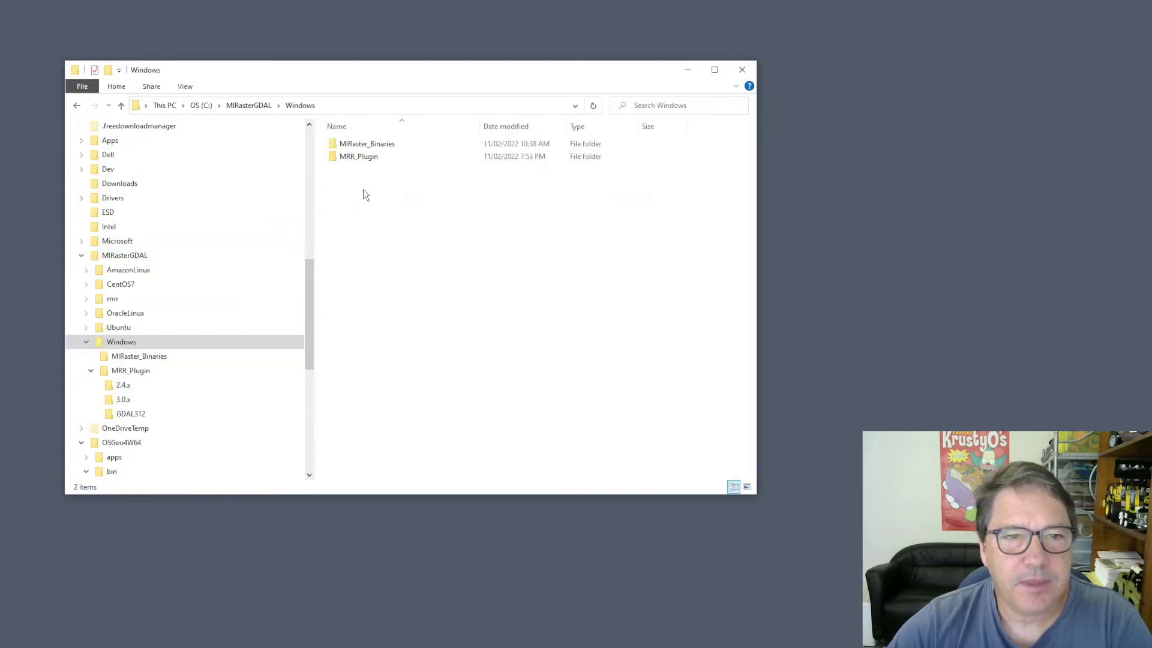
double_click(362, 146)
click(363, 144)
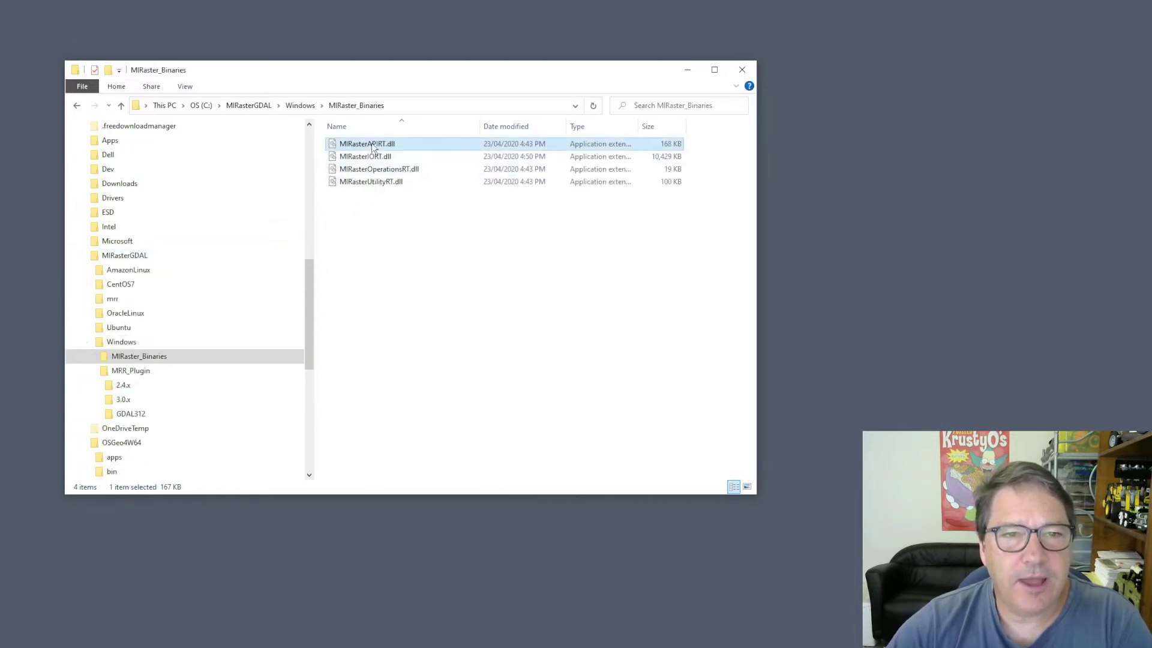
shift+click(372, 182)
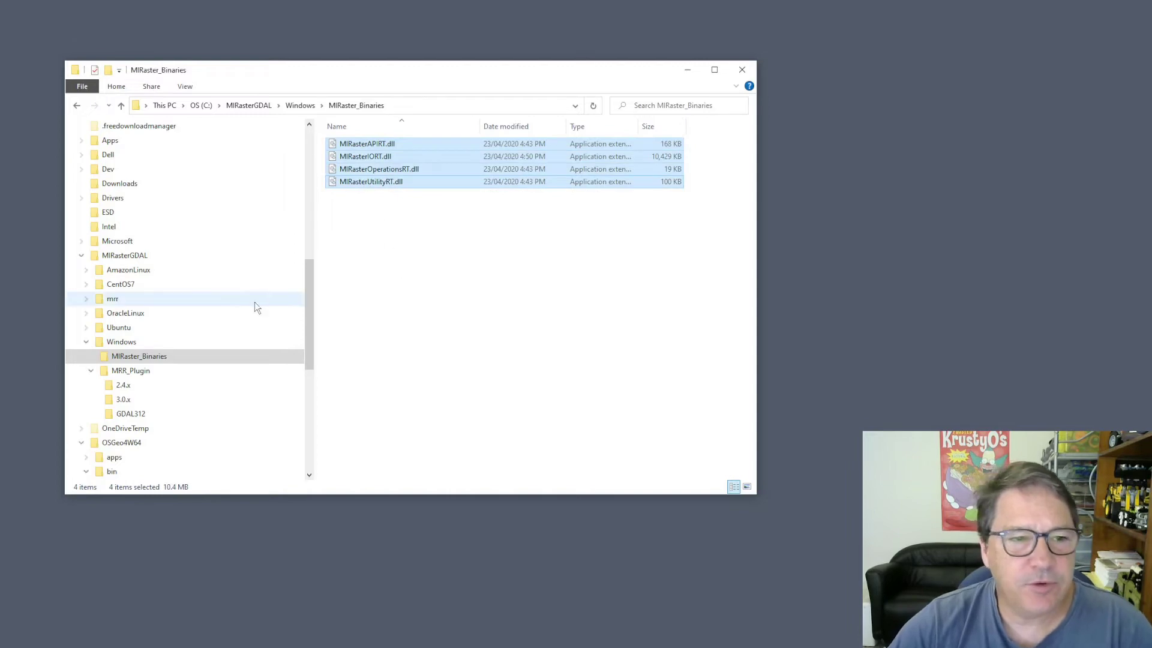
drag(308, 285, 306, 336)
click(112, 326)
drag(746, 144, 758, 330)
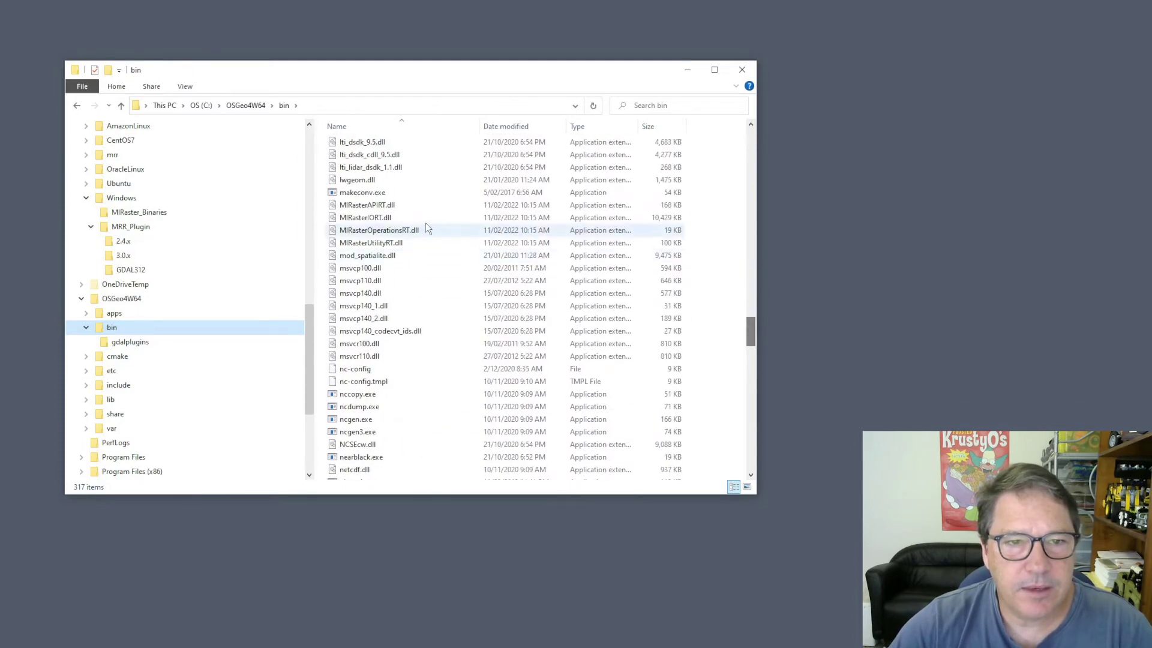
click(408, 204)
click(408, 243)
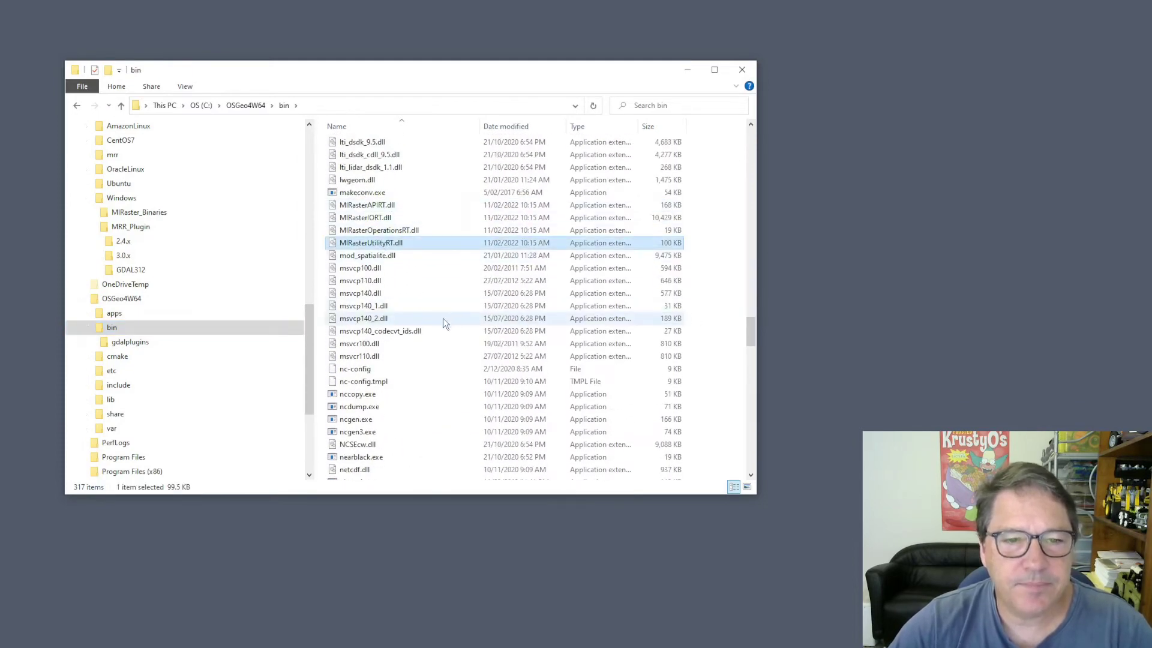
- Review the gdal111.dll–gdal301.dll libraries and the gdaladdo.exe through gdalwarp.exe tools in bin
scroll(443, 321, up, 15)
scroll(443, 318, up, 20)
scroll(442, 318, up, 9)
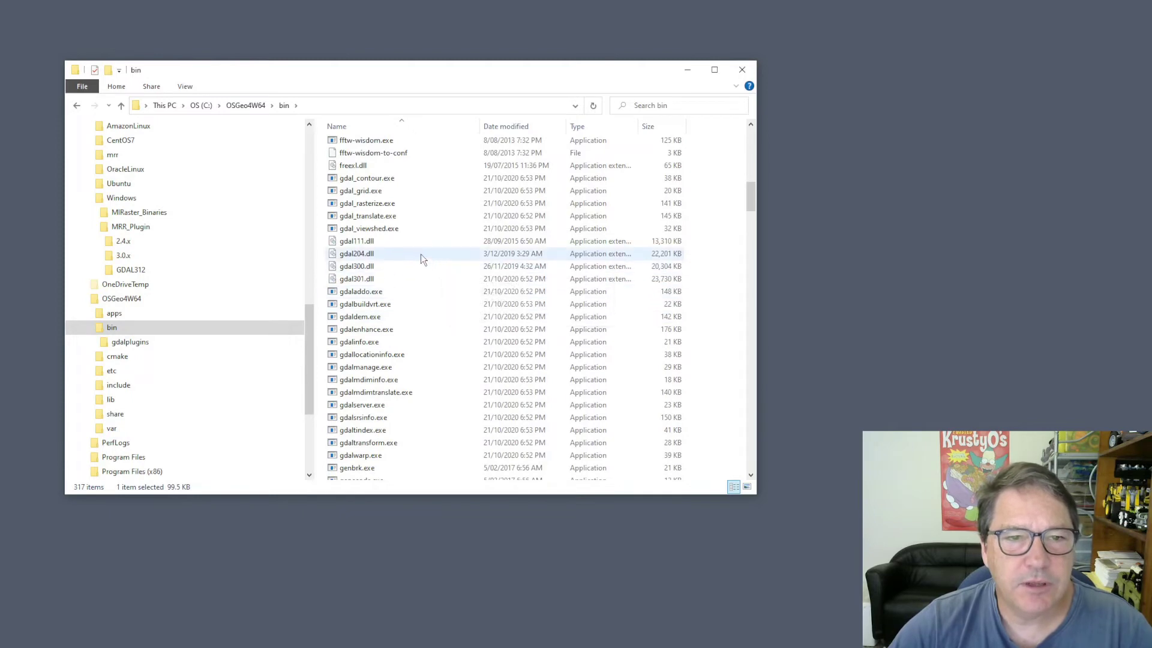
click(392, 241)
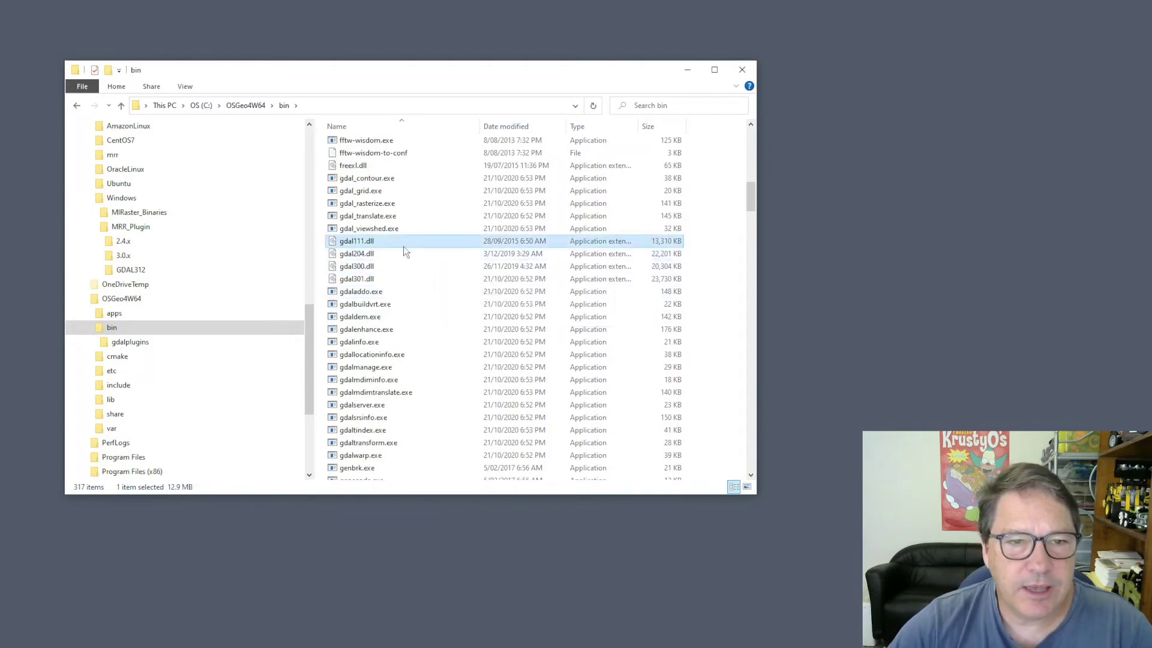
shift+click(383, 280)
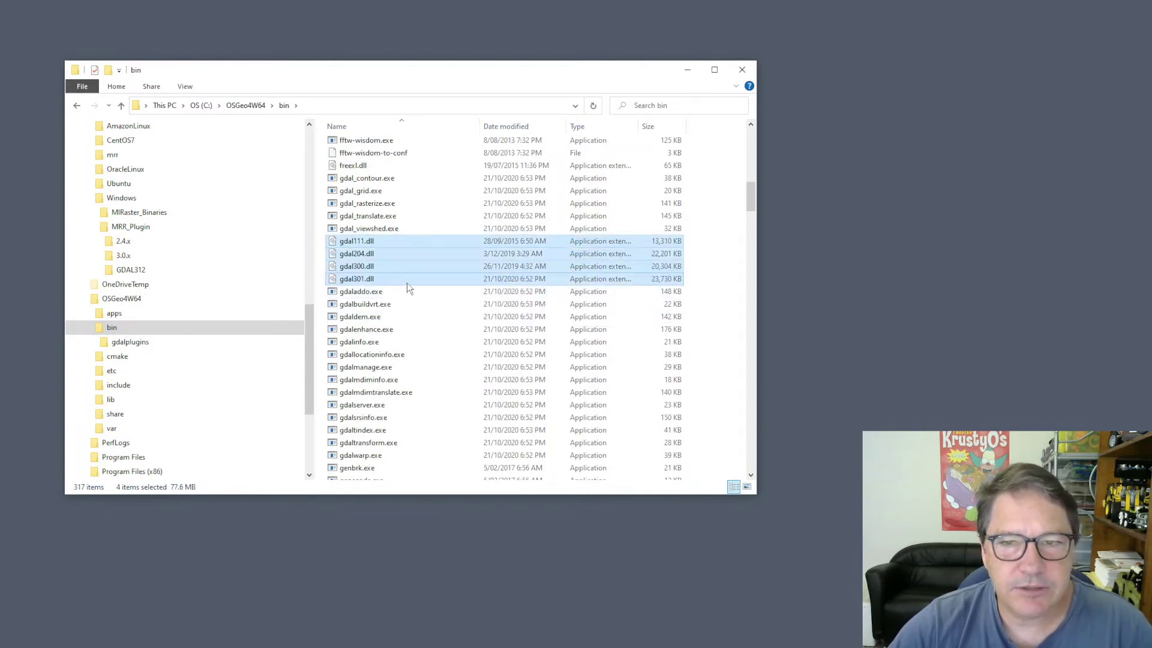
click(383, 277)
mouse_move(346, 286)
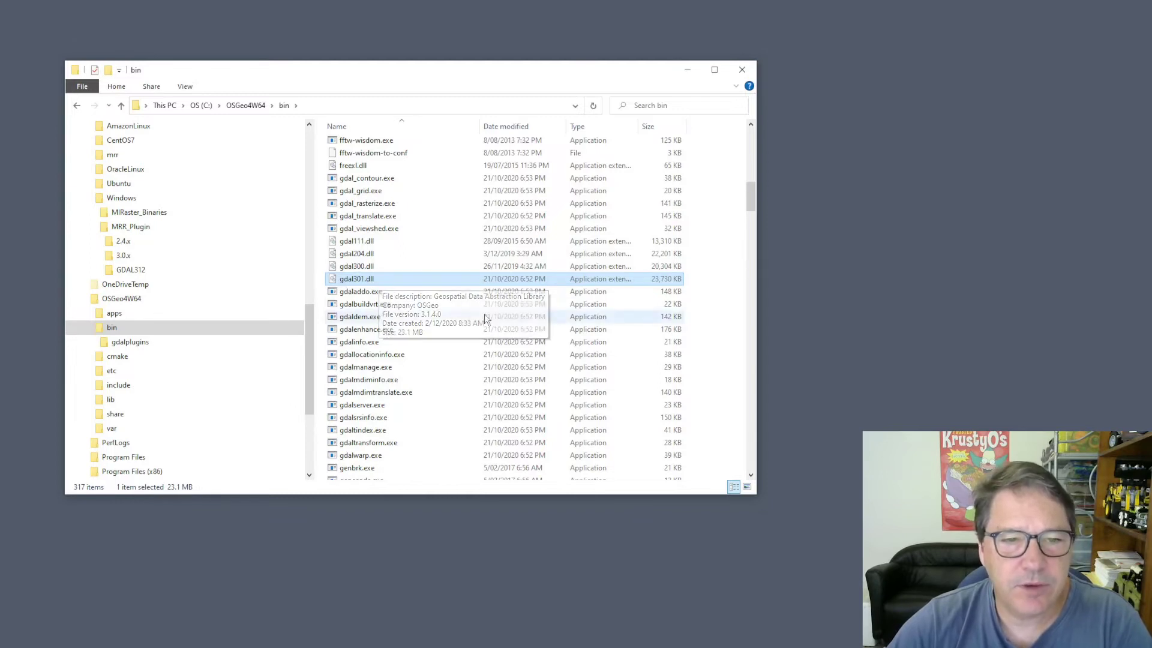
click(410, 295)
scroll(428, 305, down, 5)
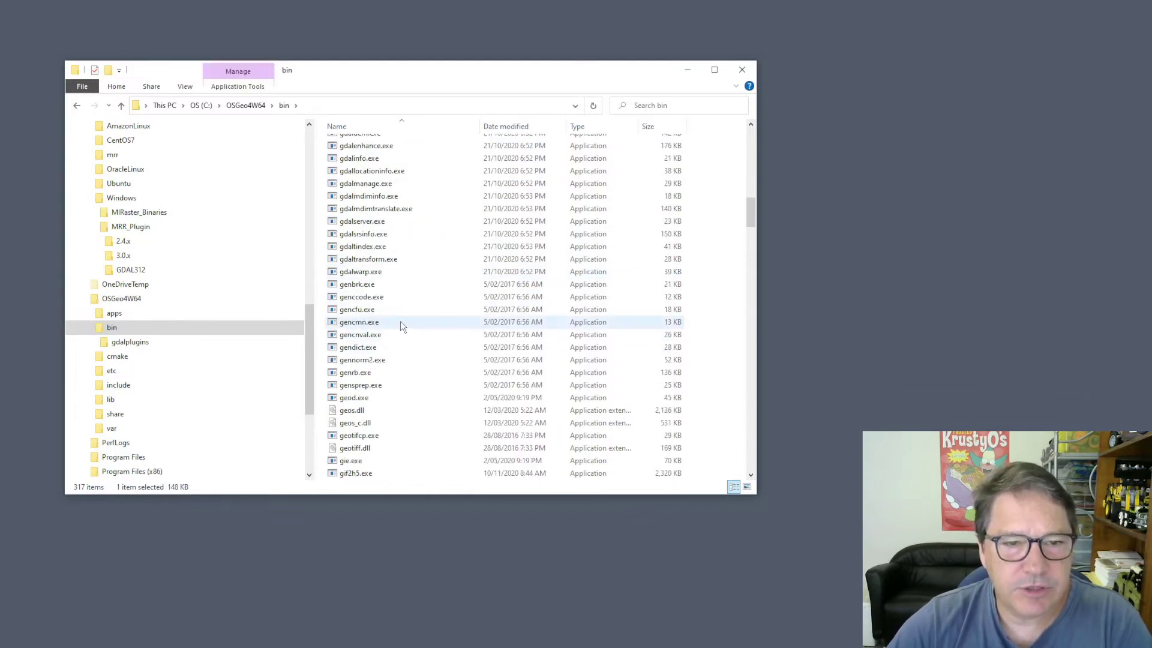
scroll(424, 233, up, 2)
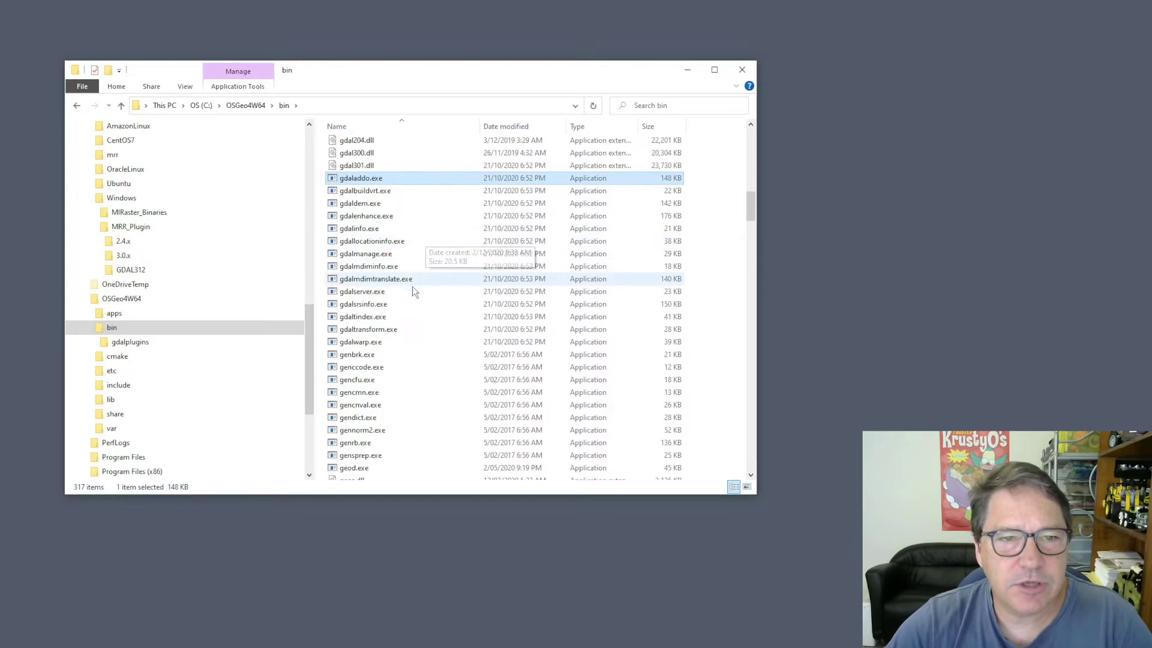
shift+click(358, 343)
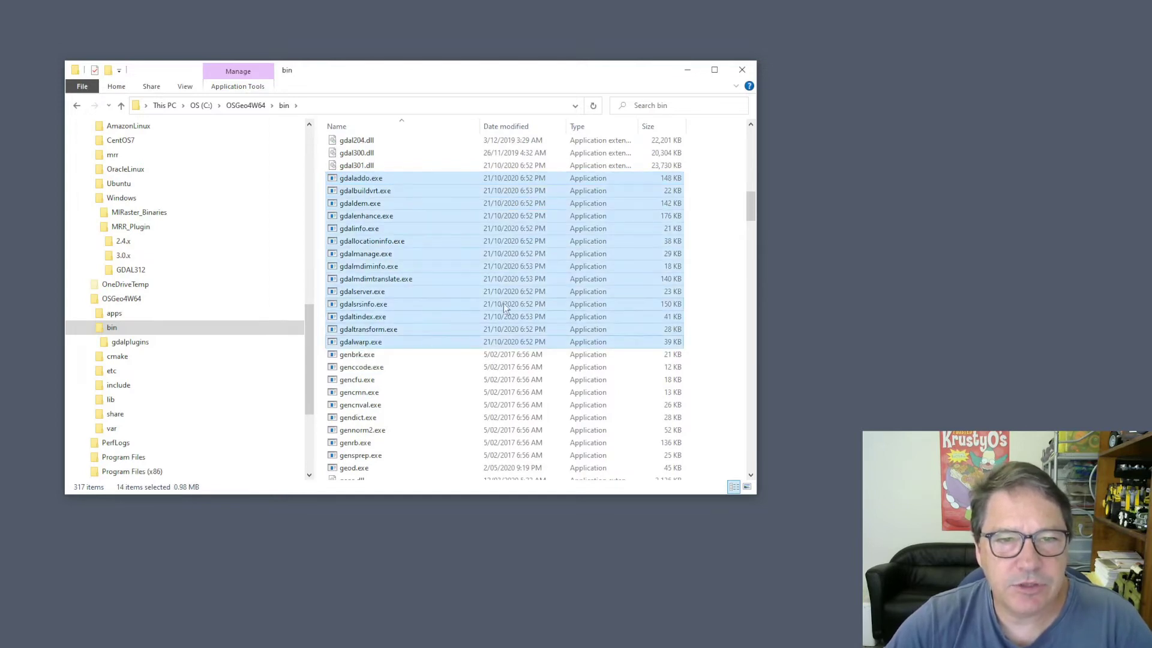
click(714, 258)
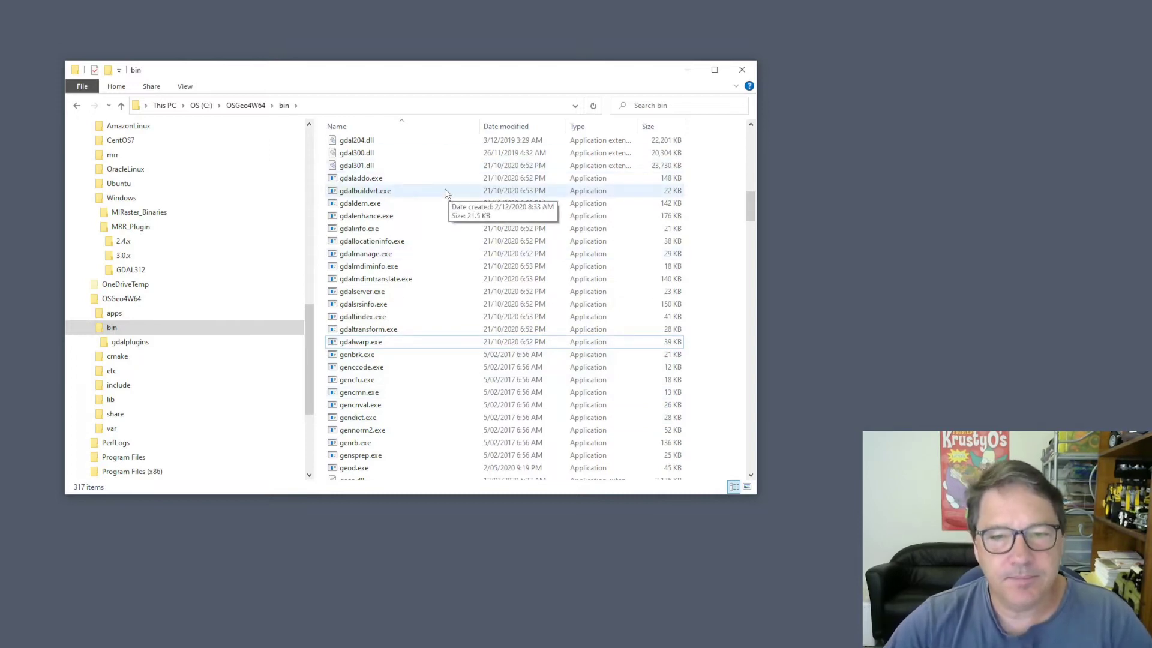
- Launch a Command Prompt at C:\OSGeo4W64\bin by entering cmd in the address bar
click(397, 104)
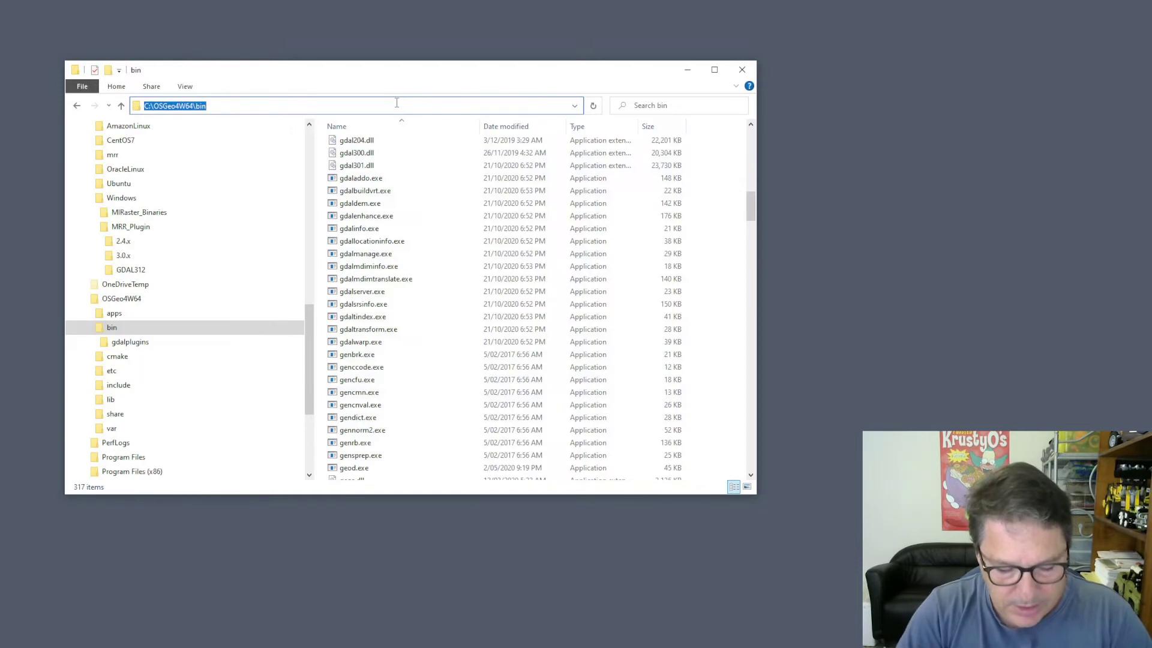
text(cmd)
key(Return)
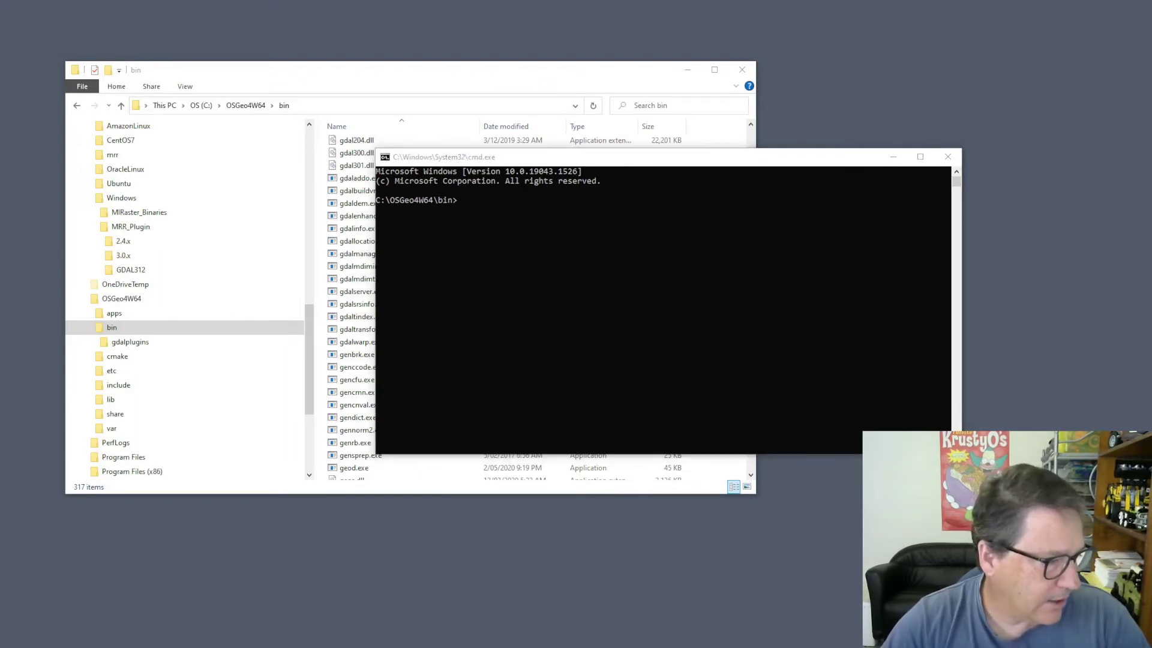
- Run gdalinfo --format MRR to confirm the MapInfo Multi Resolution Raster driver is recognised
click(604, 205)
text(gdalinfo)
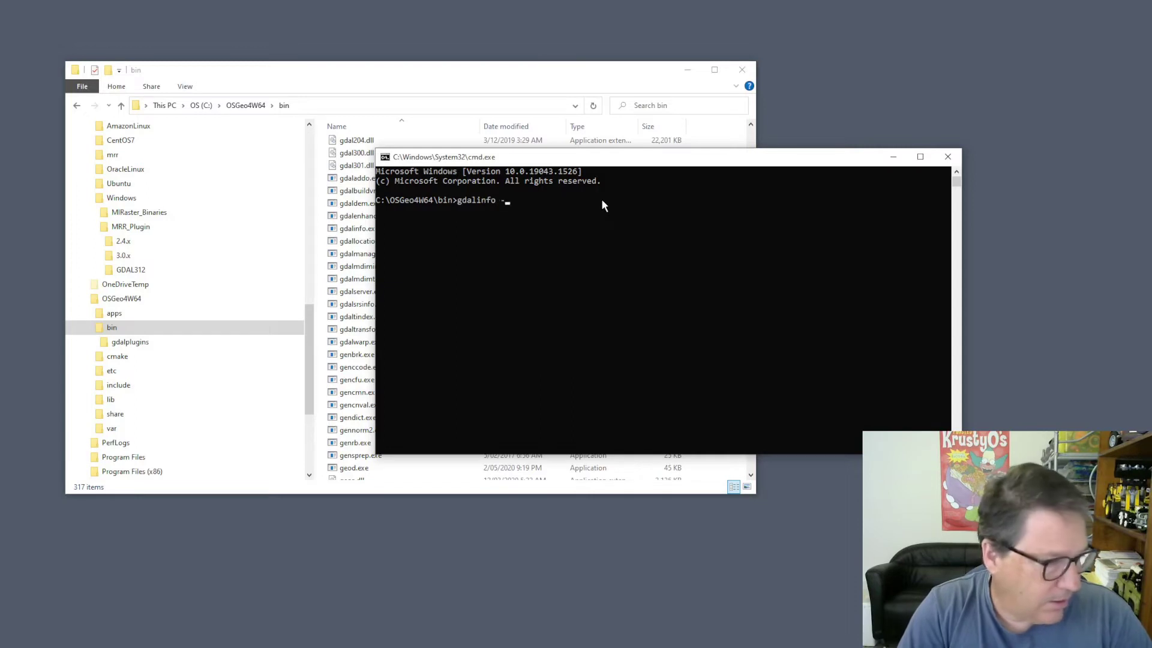
text( --format MRR)
key(Return)
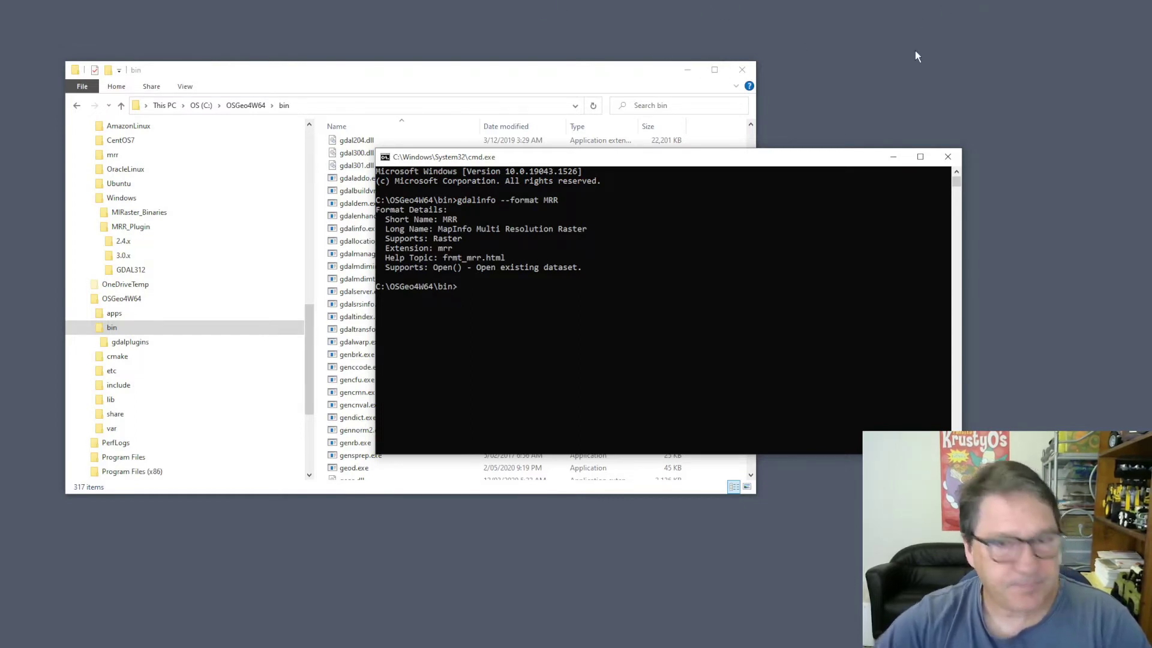
drag(614, 158, 483, 196)
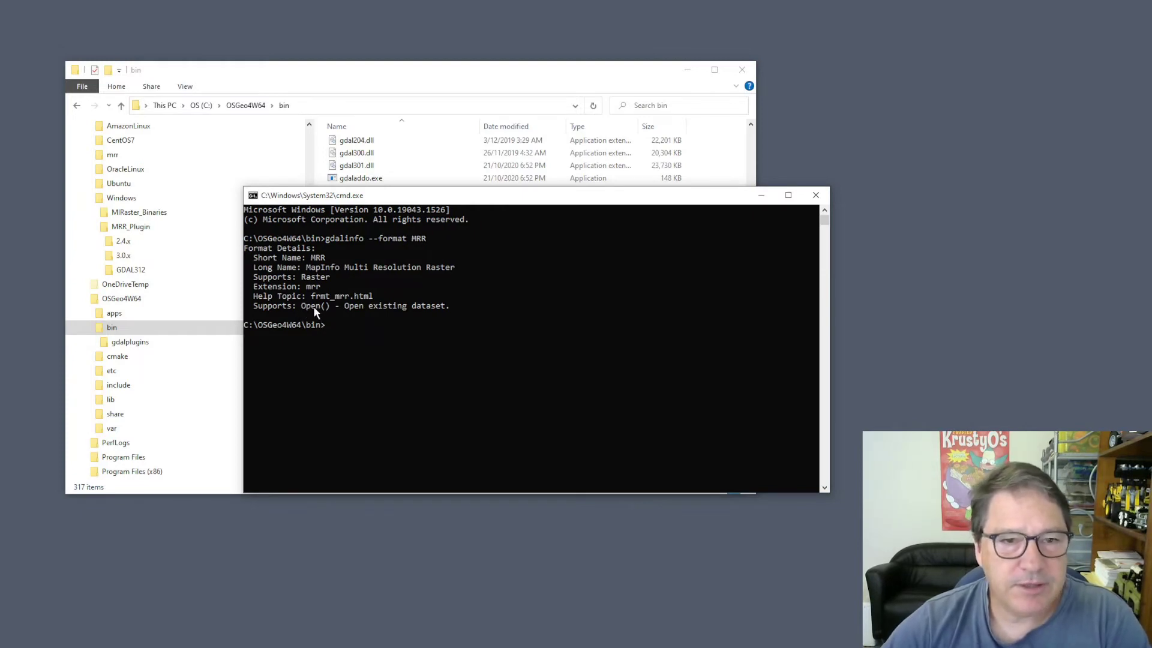
- Close the console and browse the MRR_Plugin folder's 2.4.x and 3.0.x plugin folders
click(816, 196)
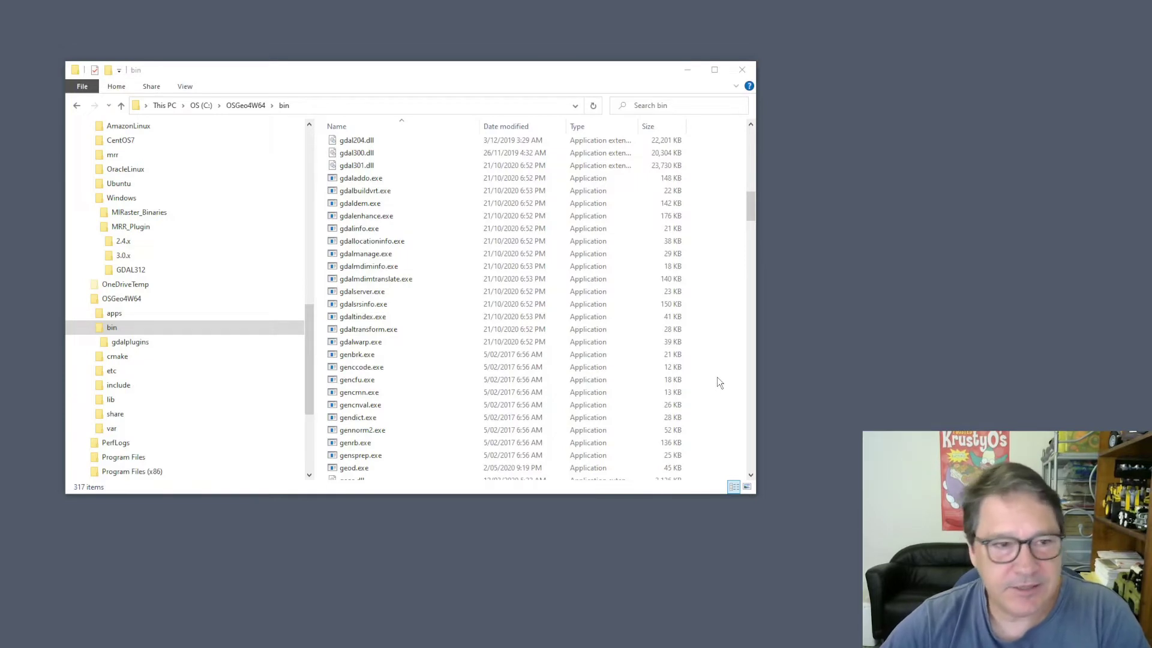
click(133, 227)
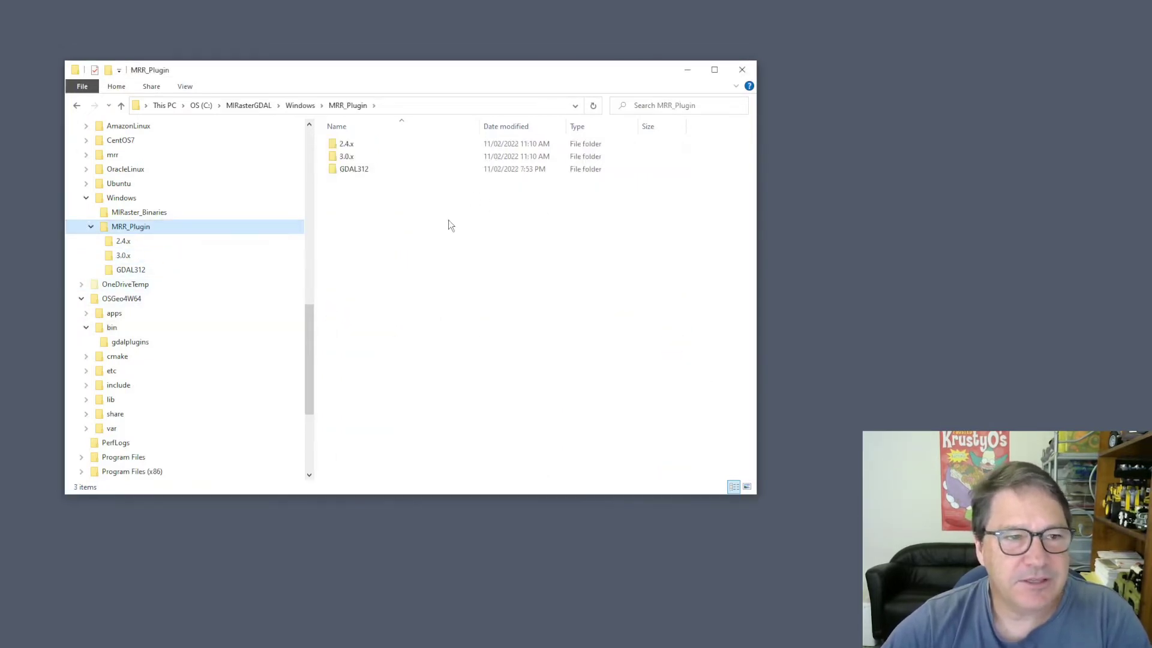
click(362, 146)
click(361, 157)
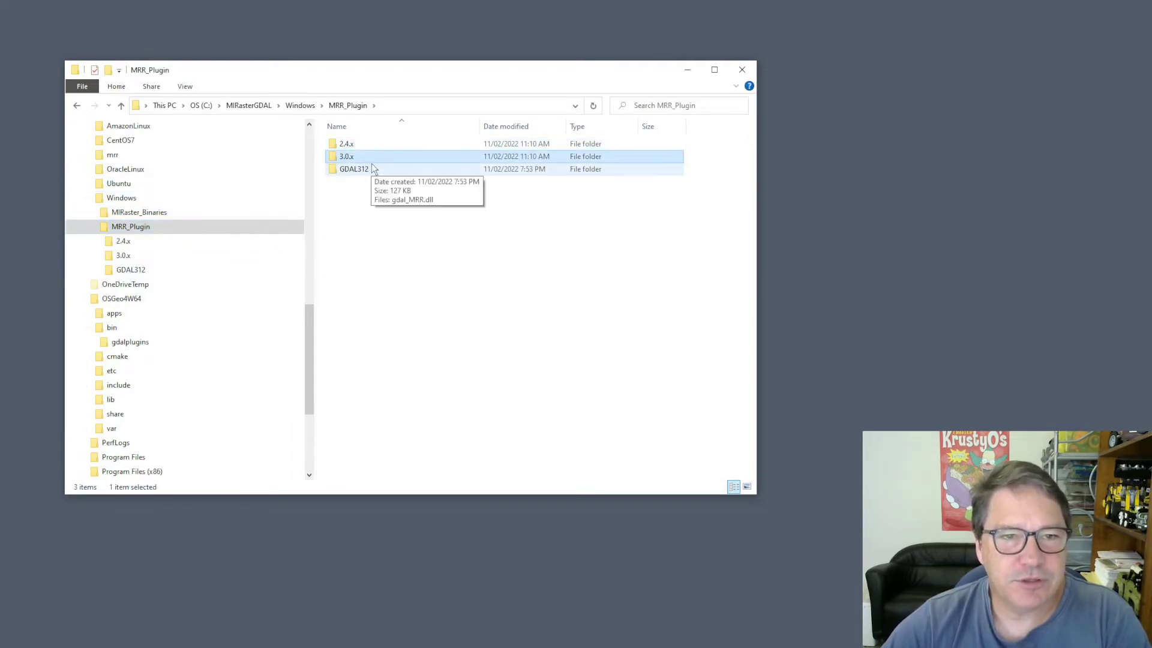
mouse_move(372, 155)
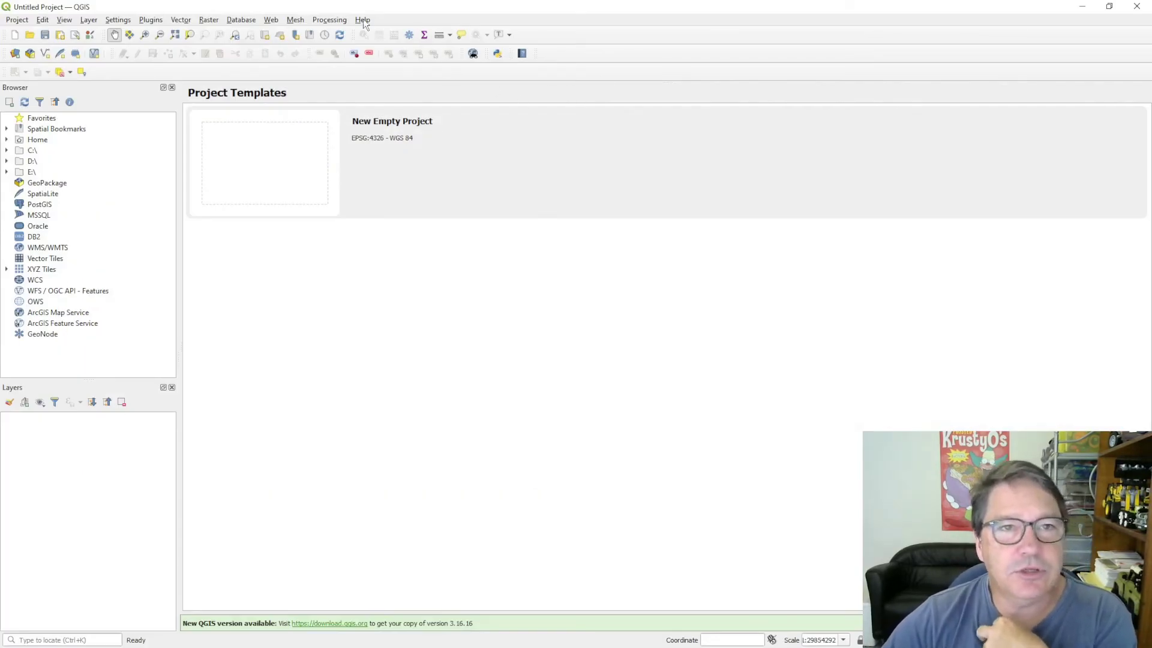
click(363, 21)
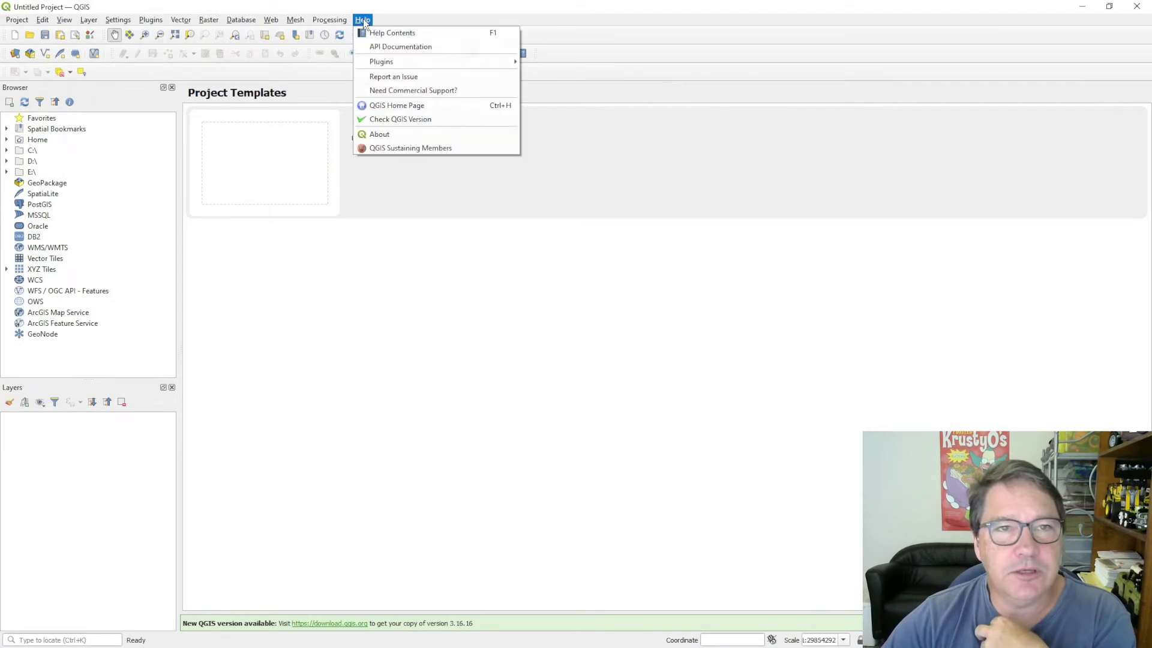
click(391, 120)
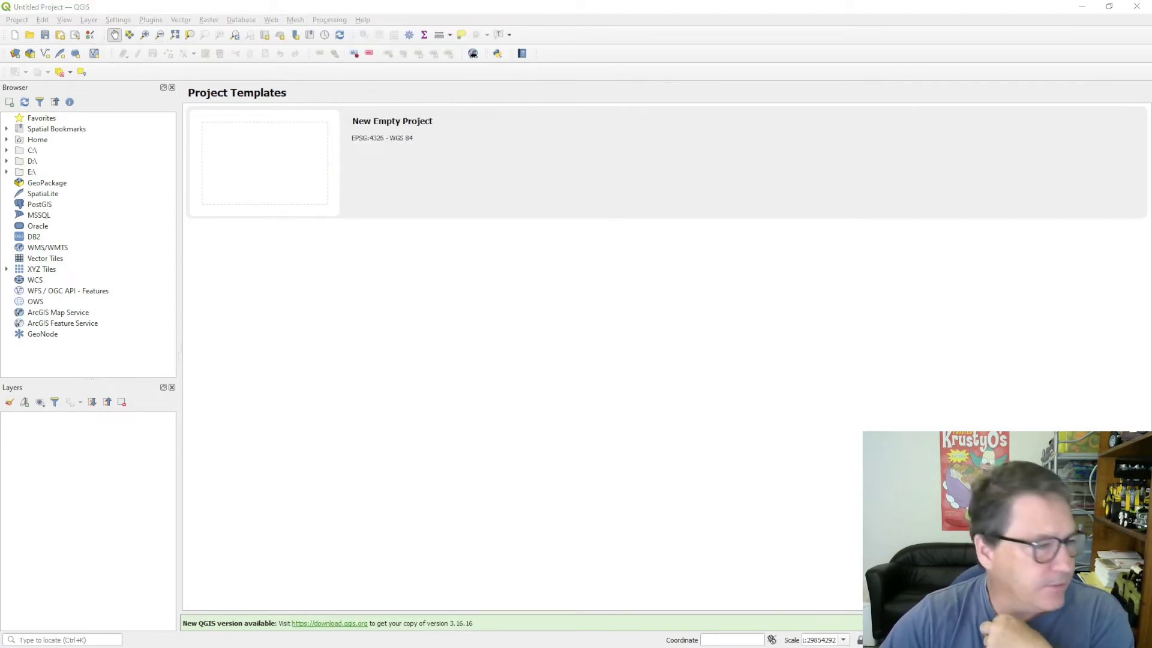
drag(495, 151, 398, 114)
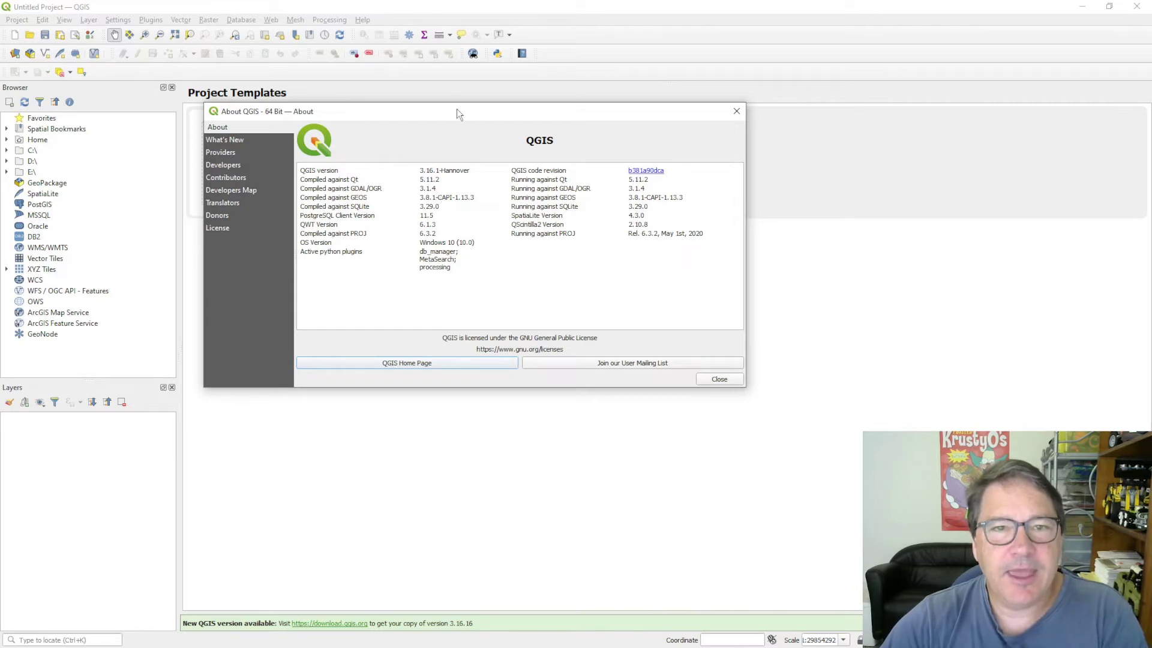
drag(470, 113, 0, 192)
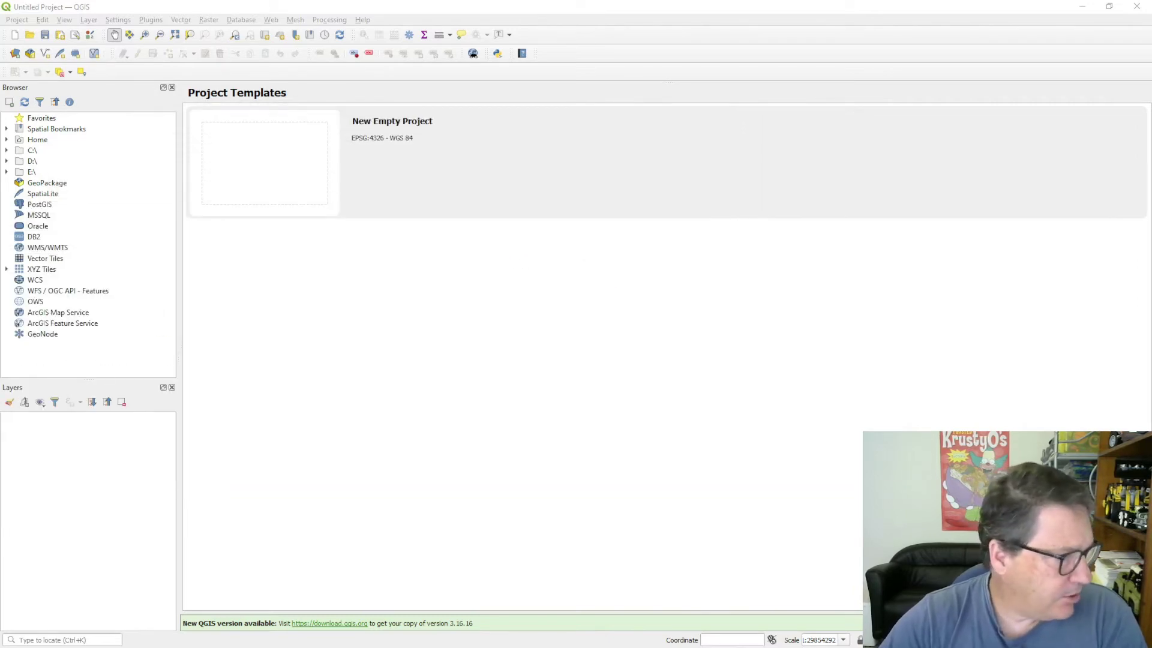
- Minimise QGIS and open MRR_Plugin's GDAL312 folder to list its gdal_MRR.dll driver
click(1082, 7)
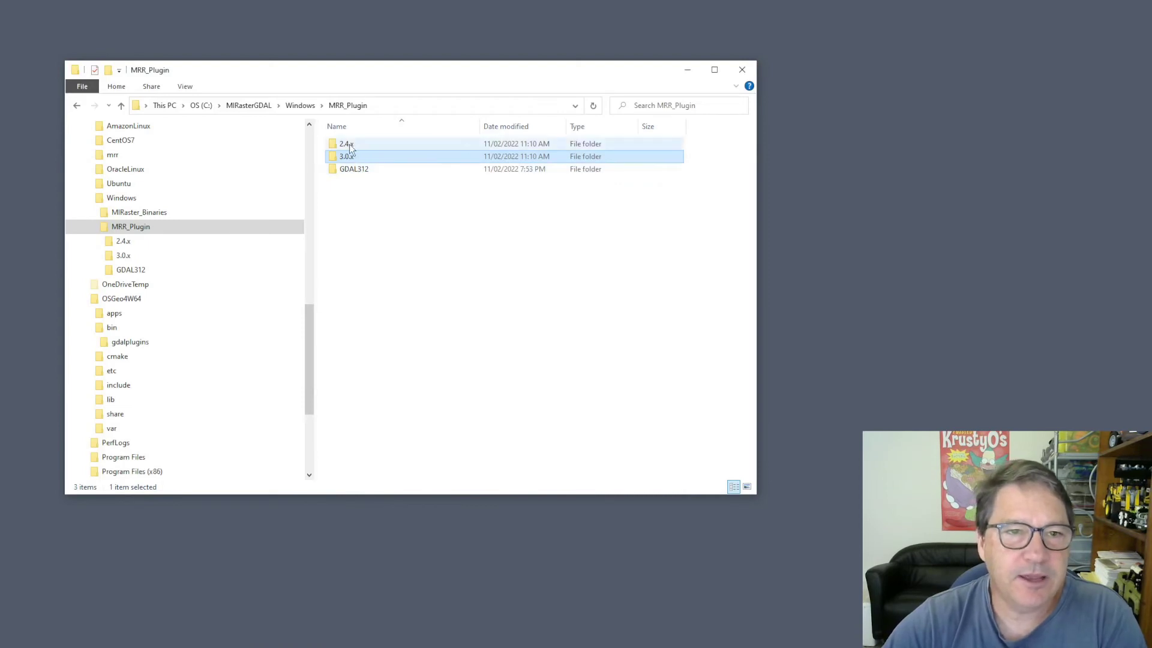
mouse_move(360, 145)
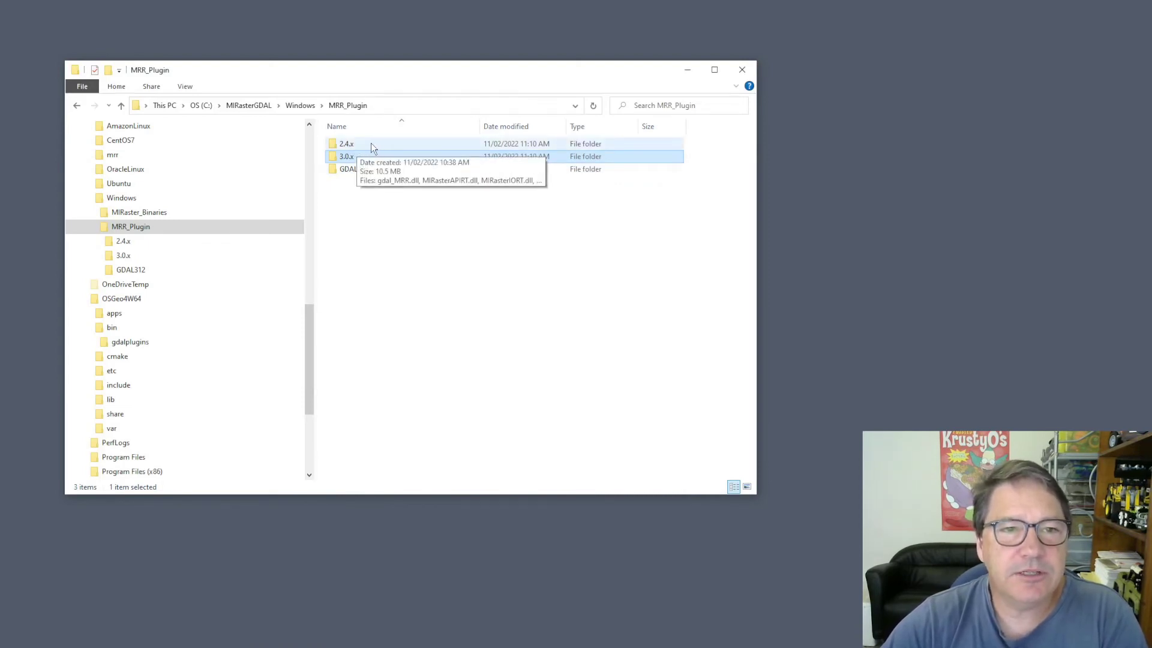
click(372, 145)
click(362, 156)
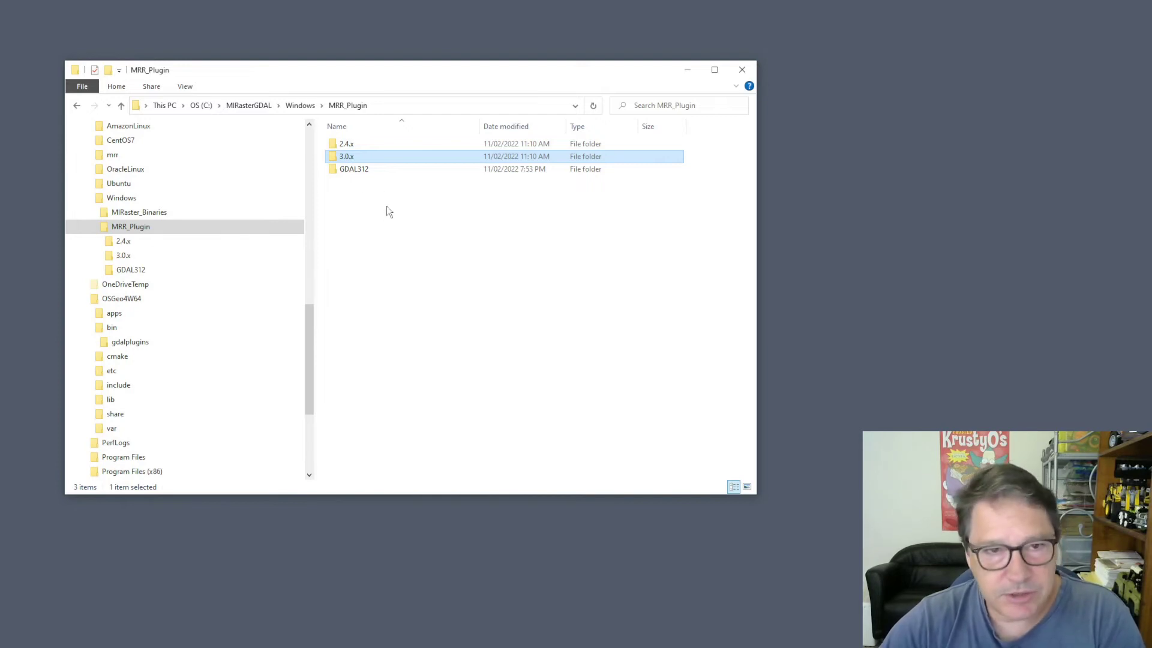
click(362, 170)
double_click(362, 170)
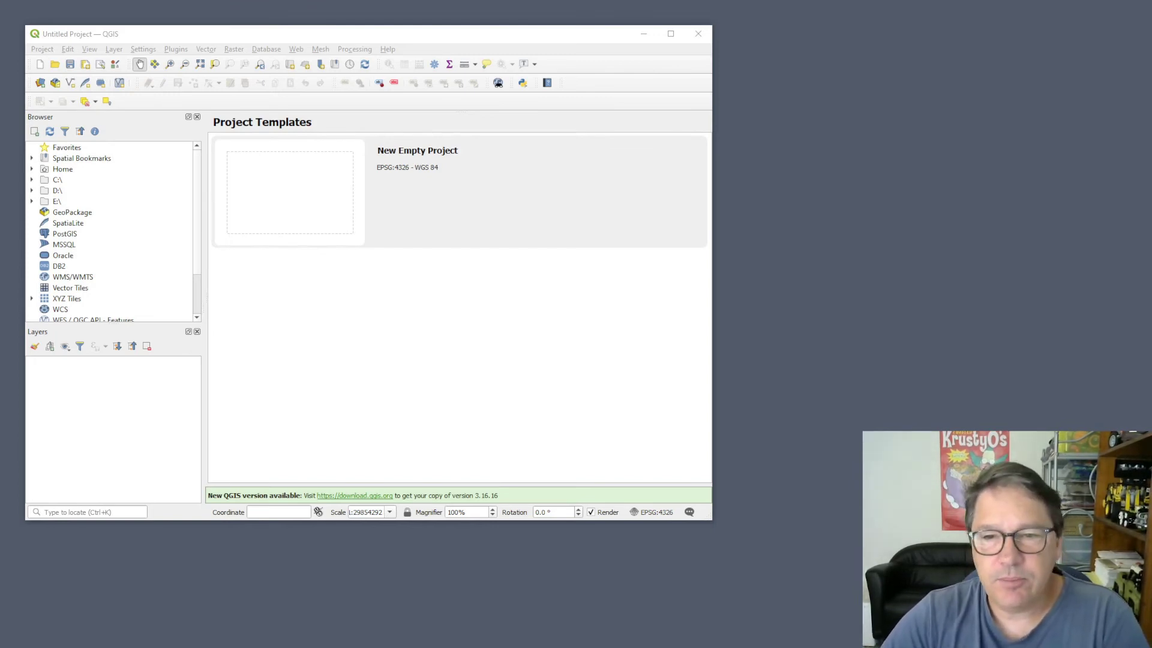
- Add DenmarkDTM2019_400x10mm.mrr as a raster layer via Layer > Add Layer > Add Raster Layer
click(114, 50)
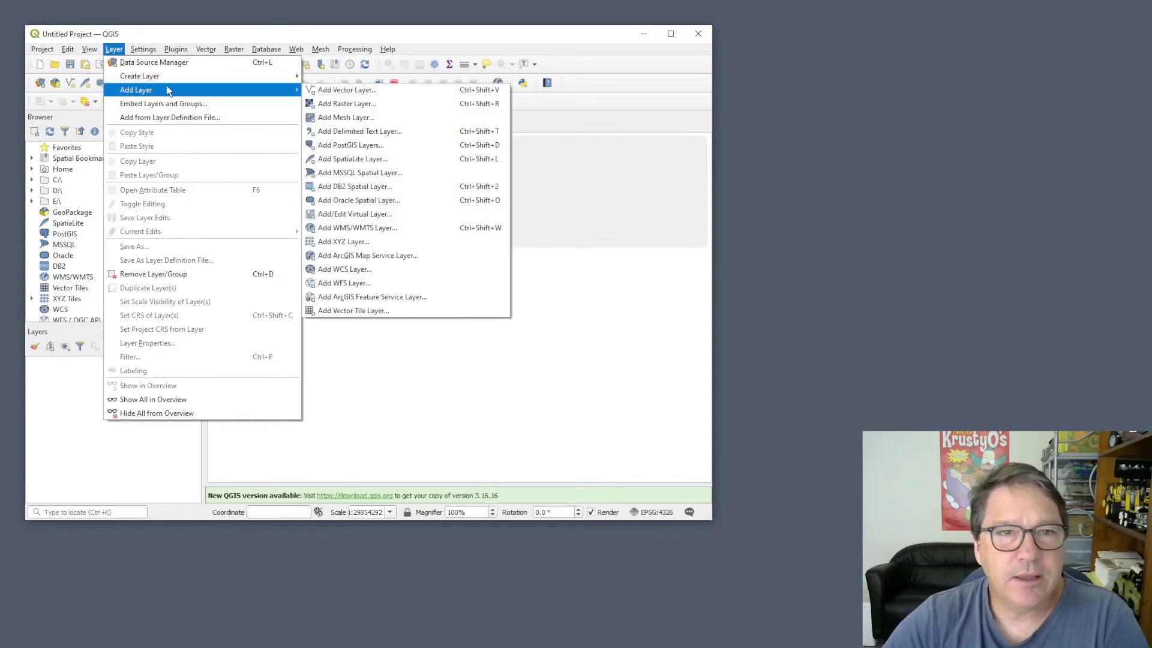
mouse_move(198, 76)
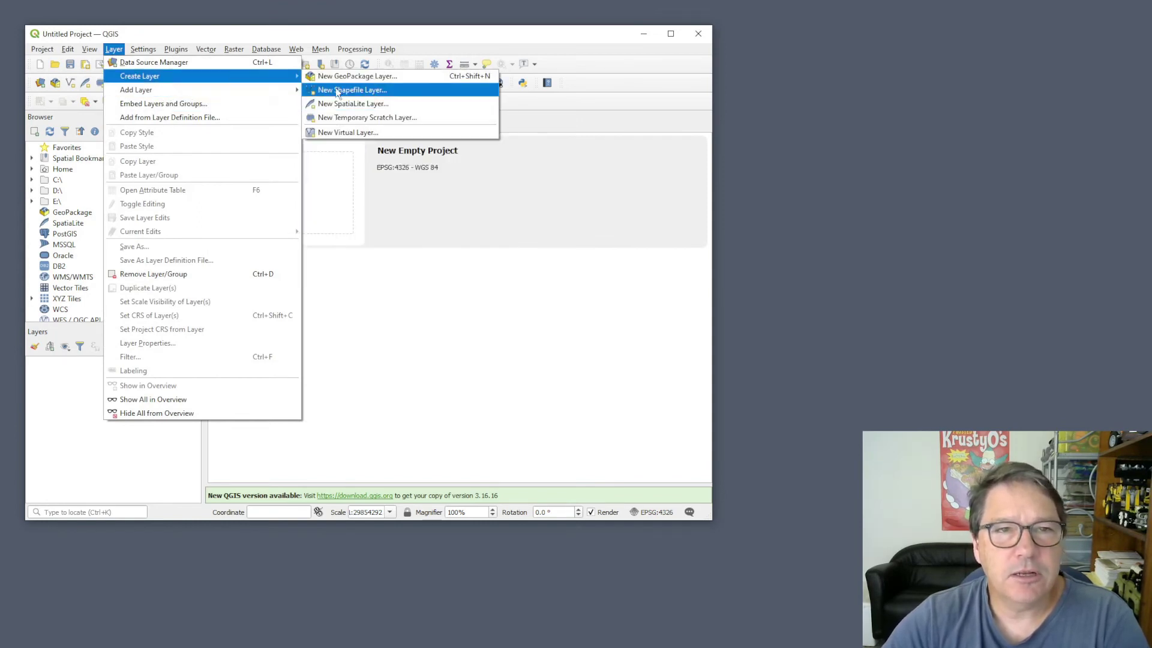
mouse_move(274, 88)
click(344, 103)
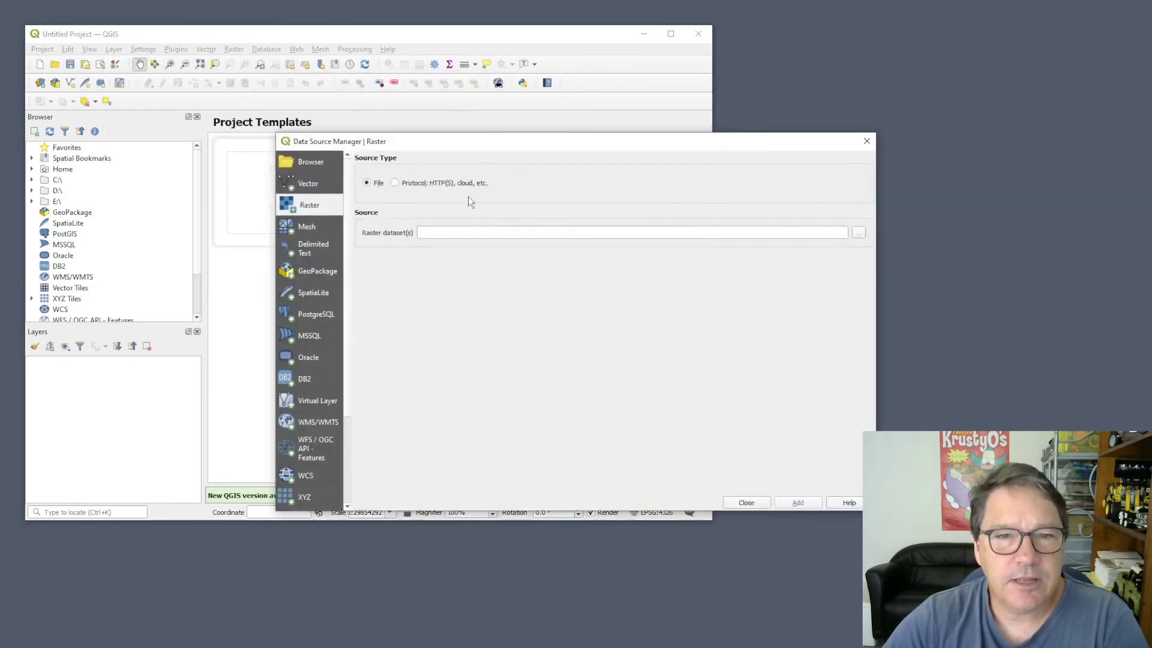
click(858, 234)
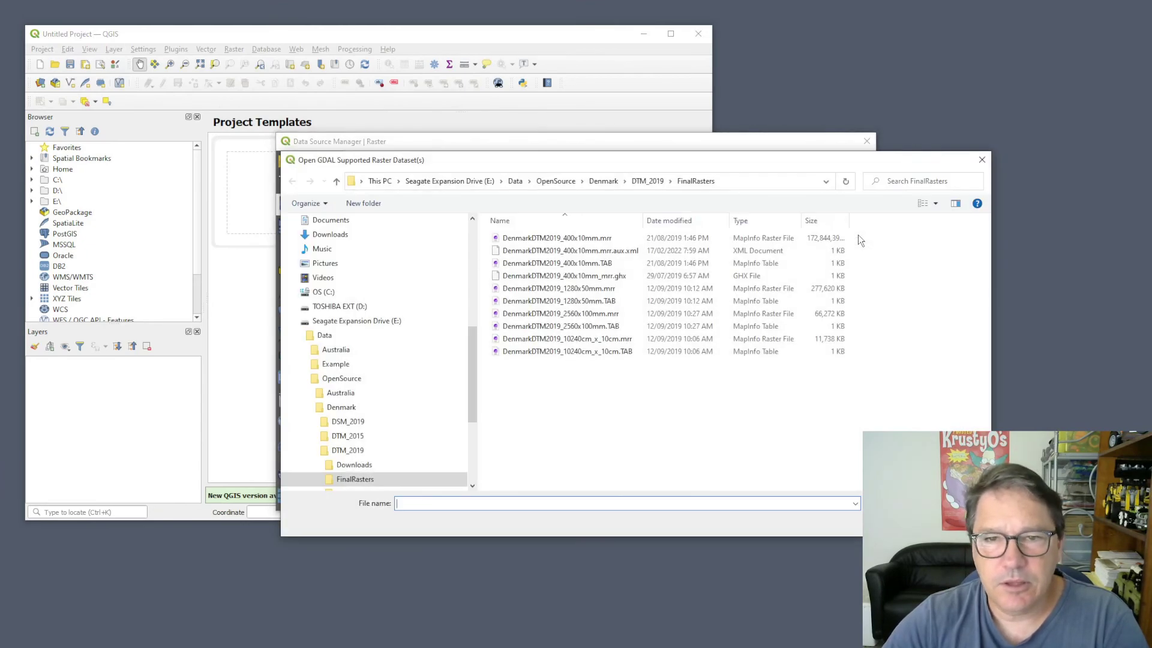
click(571, 239)
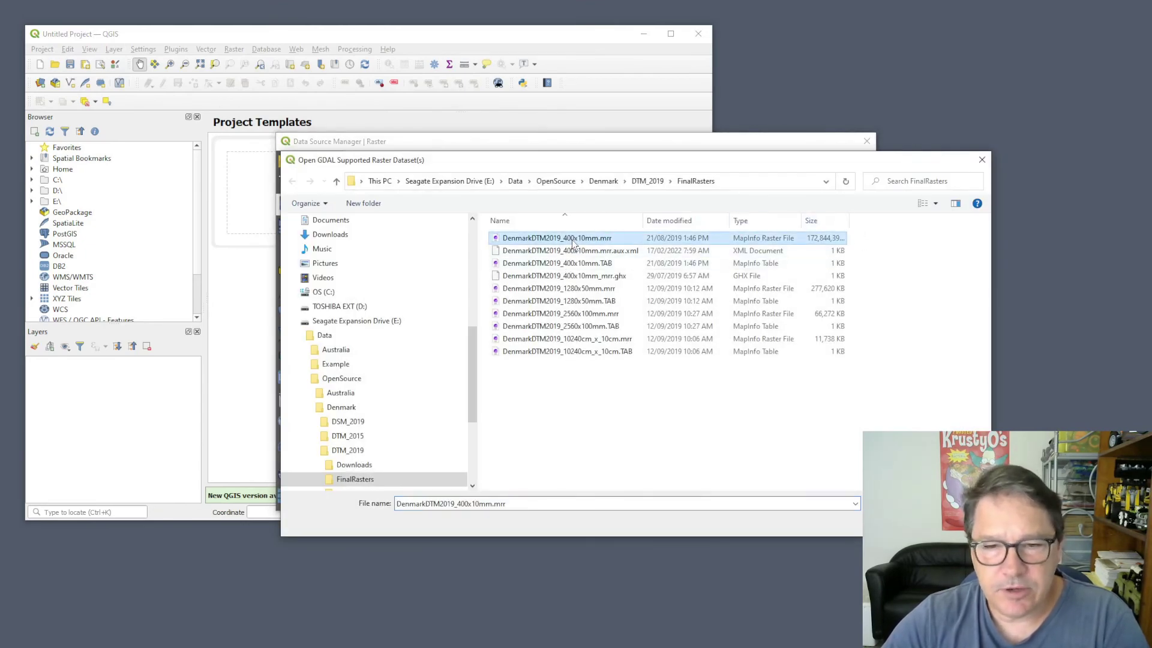
drag(849, 220, 867, 221)
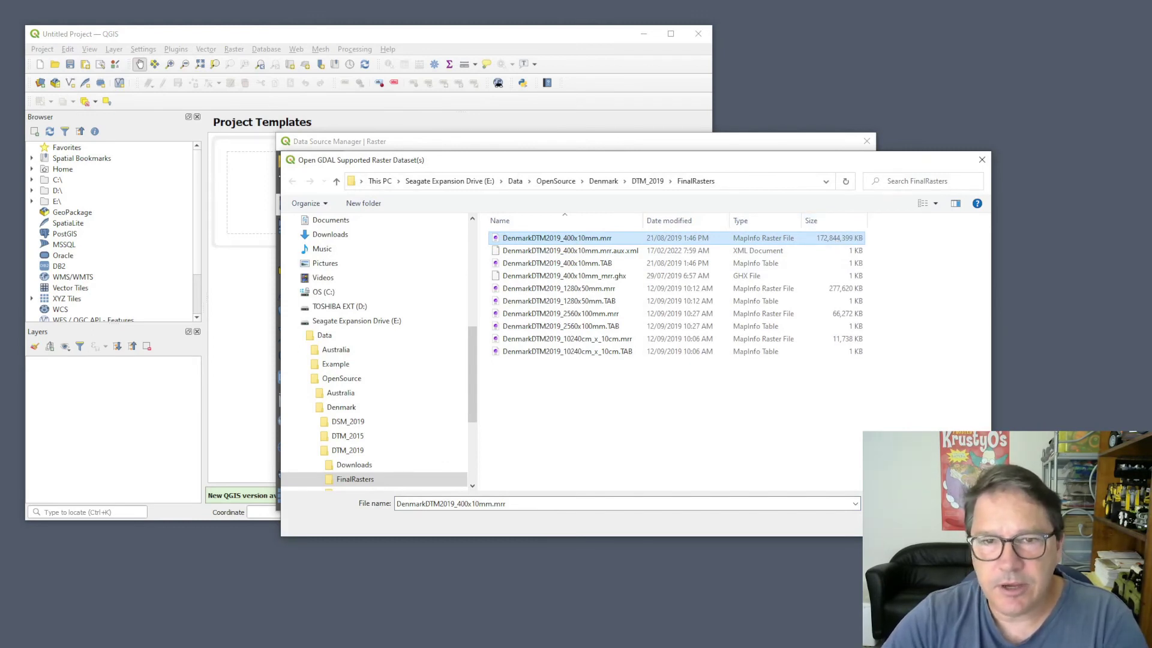
key(Return)
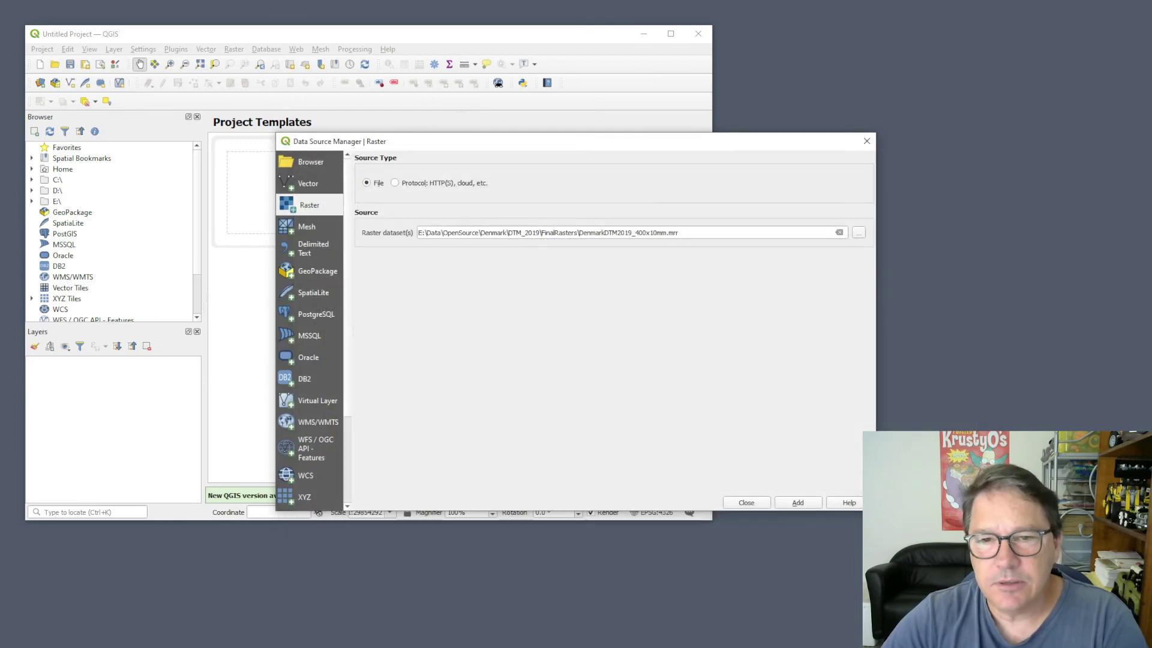
click(797, 502)
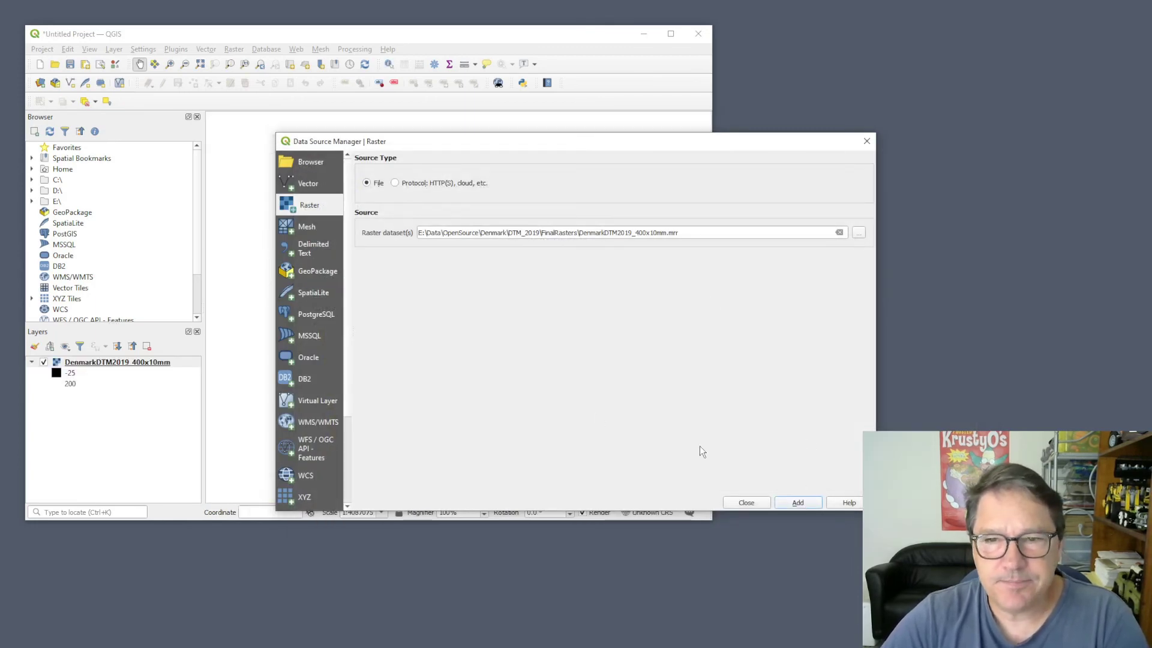
- Close the Data Source Manager and zoom in on the Denmark terrain raster
click(746, 502)
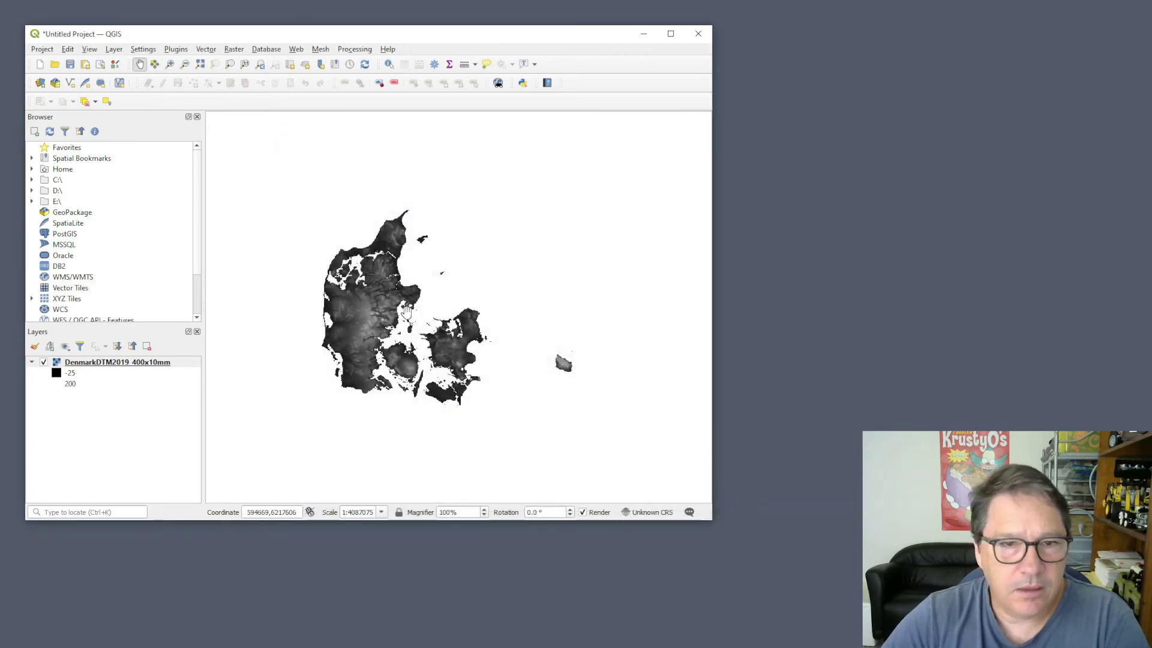
scroll(383, 306, up, 3)
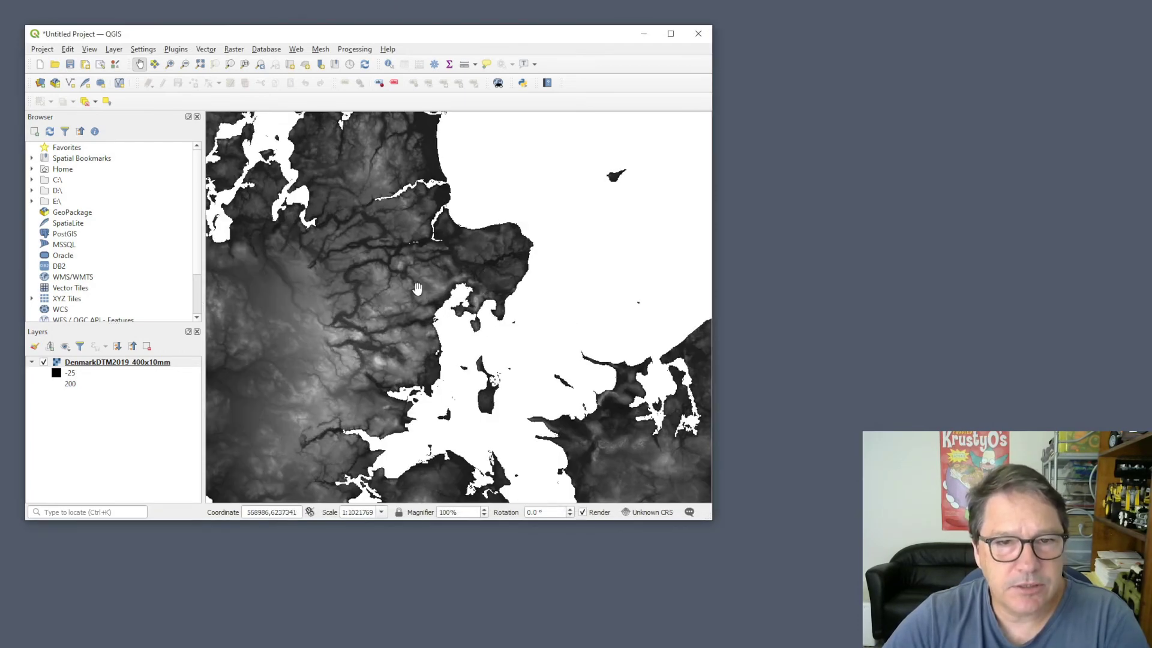